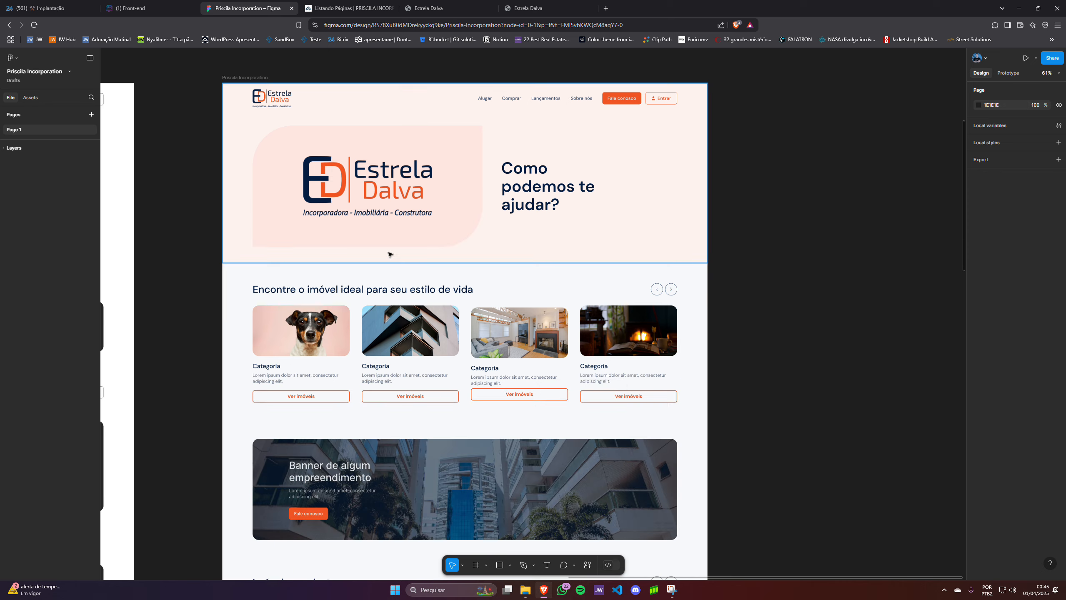
- Inspect the fill colours of the palette swatches above the coloured Priscila Incorporation page design
{"action": "scroll", "coordinate": [647, 210], "scroll_direction": "up", "scroll_amount": 7}
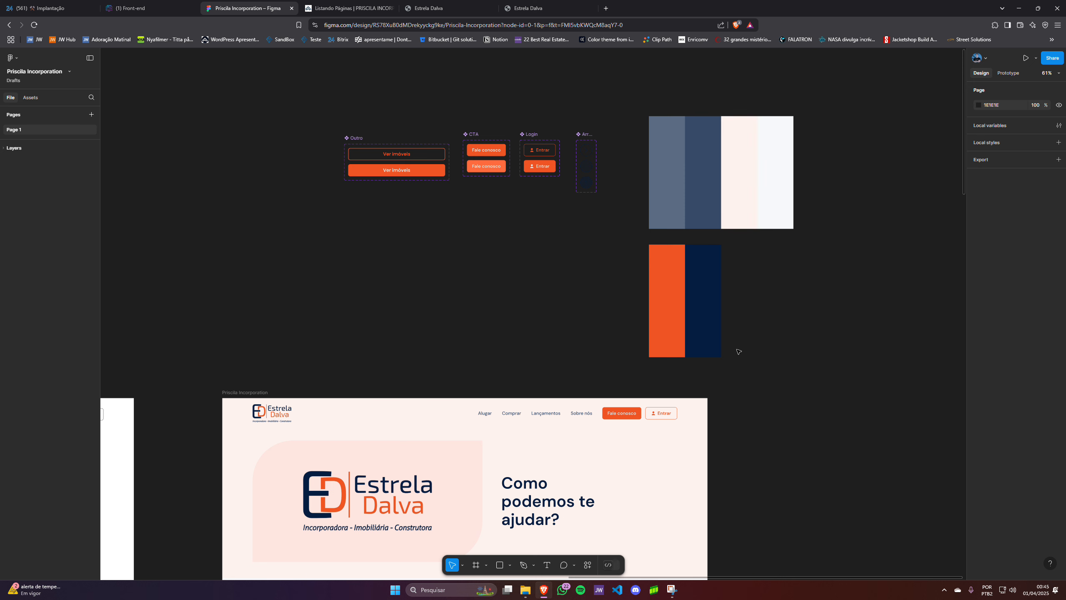
{"action": "scroll", "coordinate": [599, 298], "scroll_direction": "down", "scroll_amount": 12}
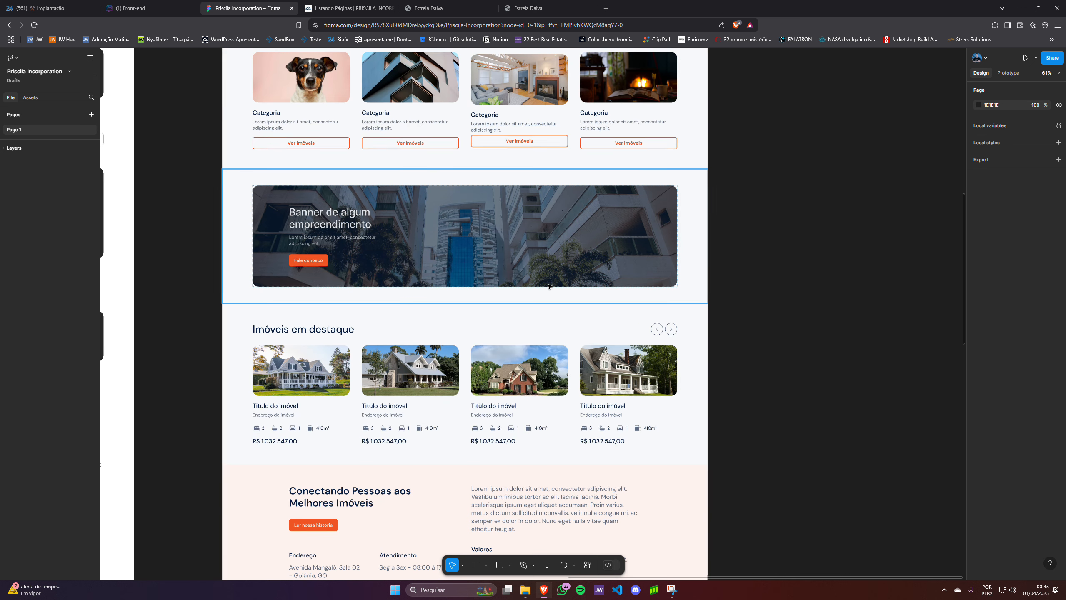
{"action": "scroll", "coordinate": [553, 280], "scroll_direction": "up", "scroll_amount": 12}
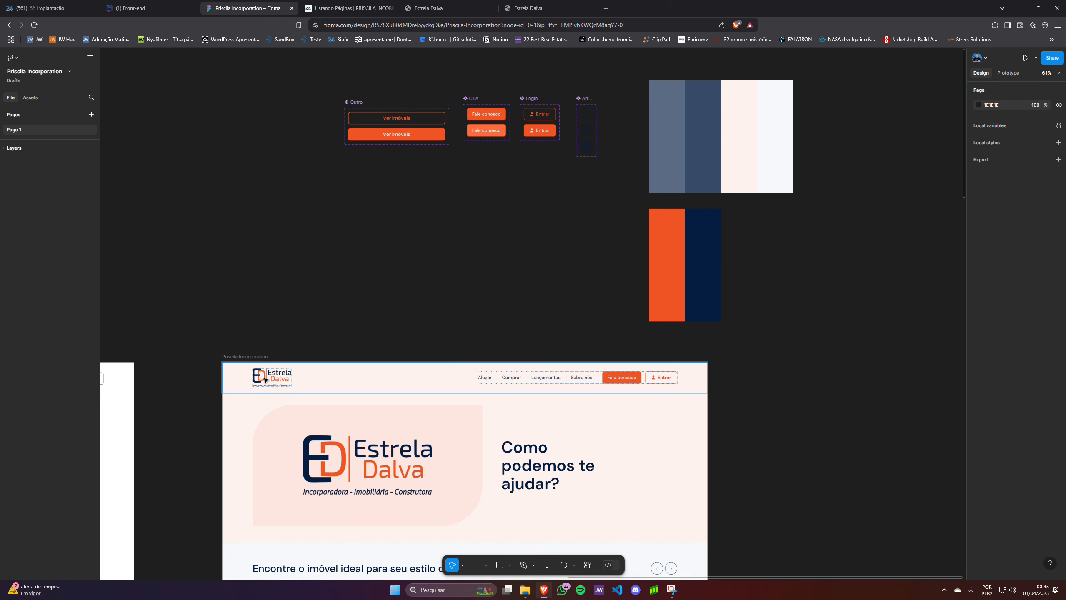
{"action": "left_click", "coordinate": [671, 273]}
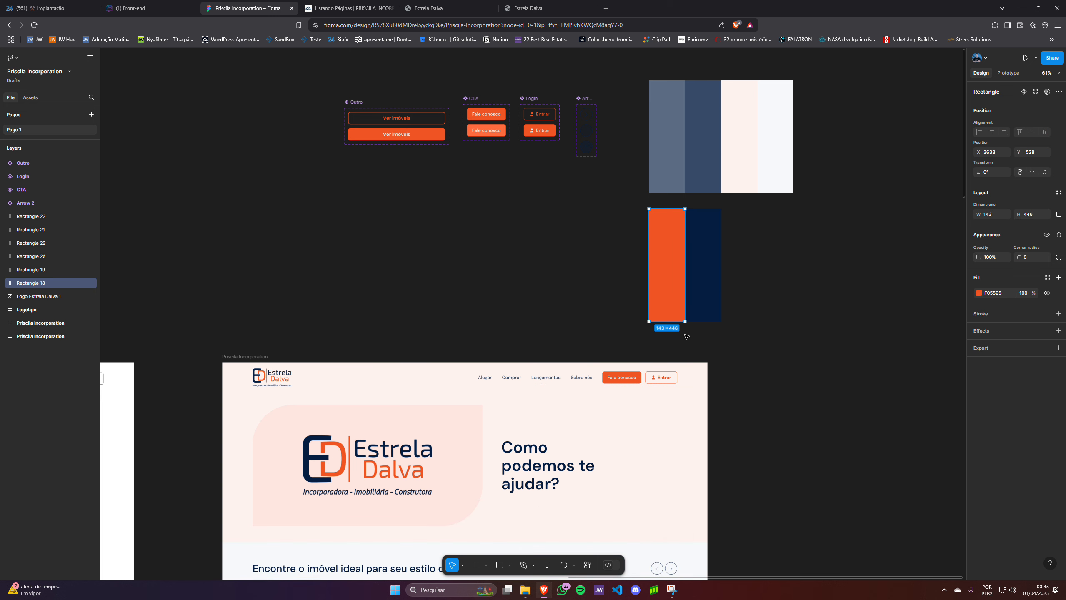
{"action": "left_click", "coordinate": [702, 283]}
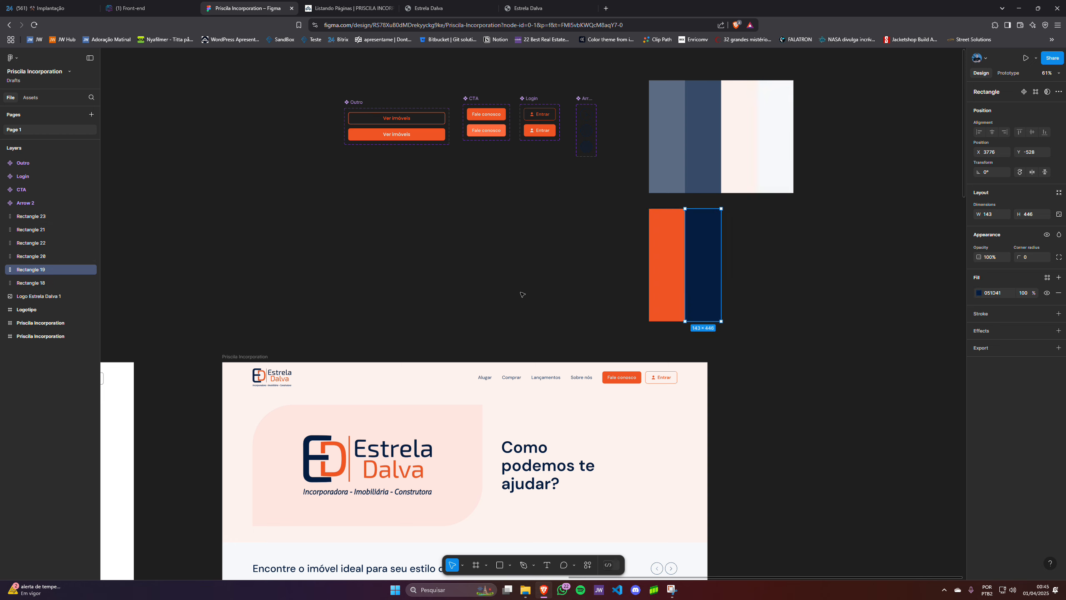
{"action": "left_click", "coordinate": [664, 261]}
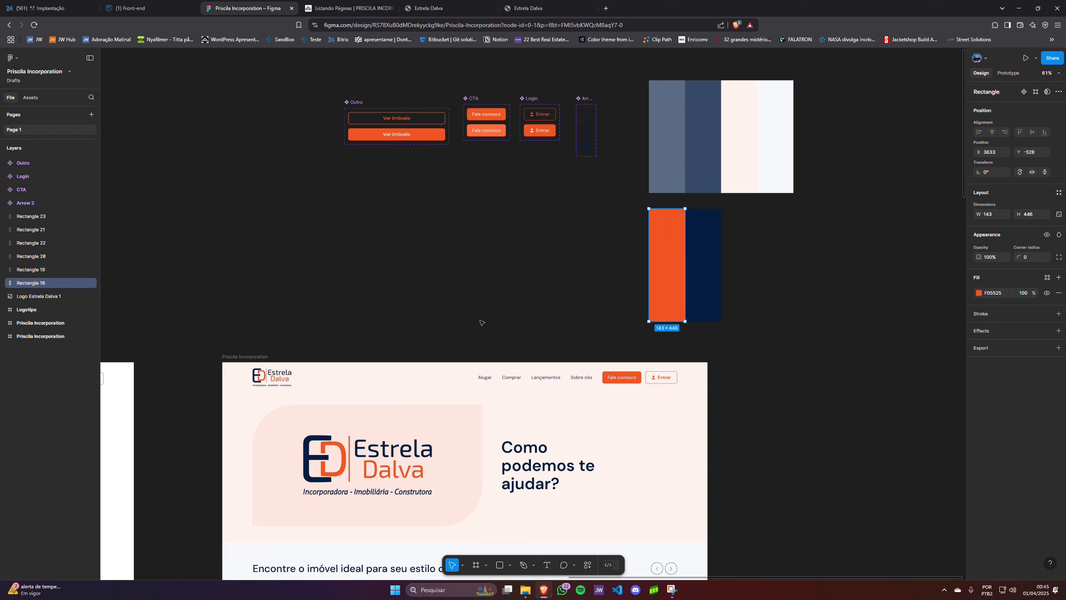
{"action": "left_click", "coordinate": [998, 295]}
{"action": "left_click", "coordinate": [708, 289]}
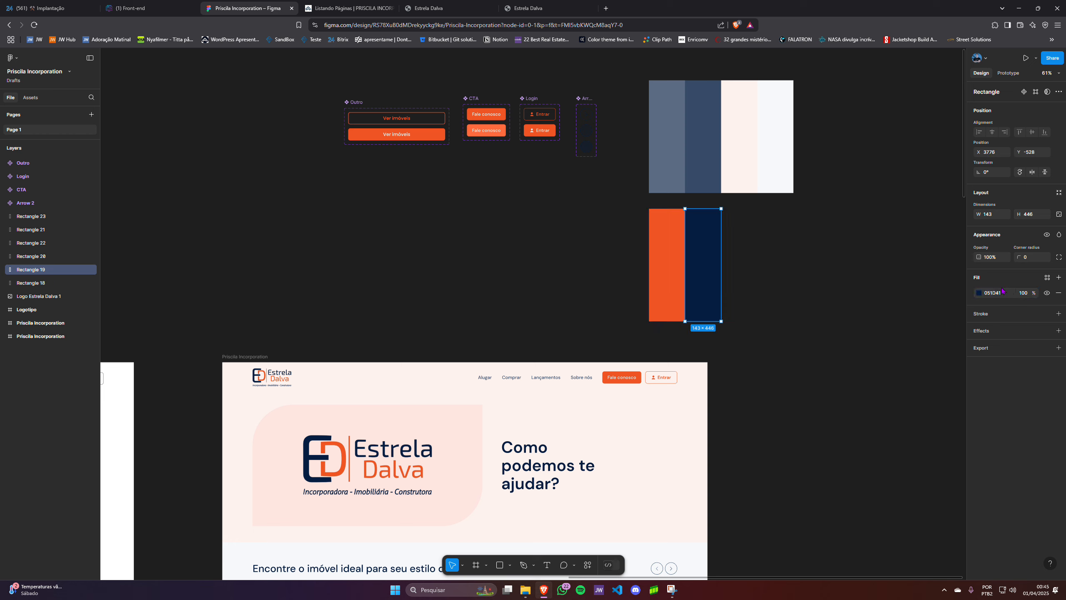
{"action": "left_click", "coordinate": [668, 159]}
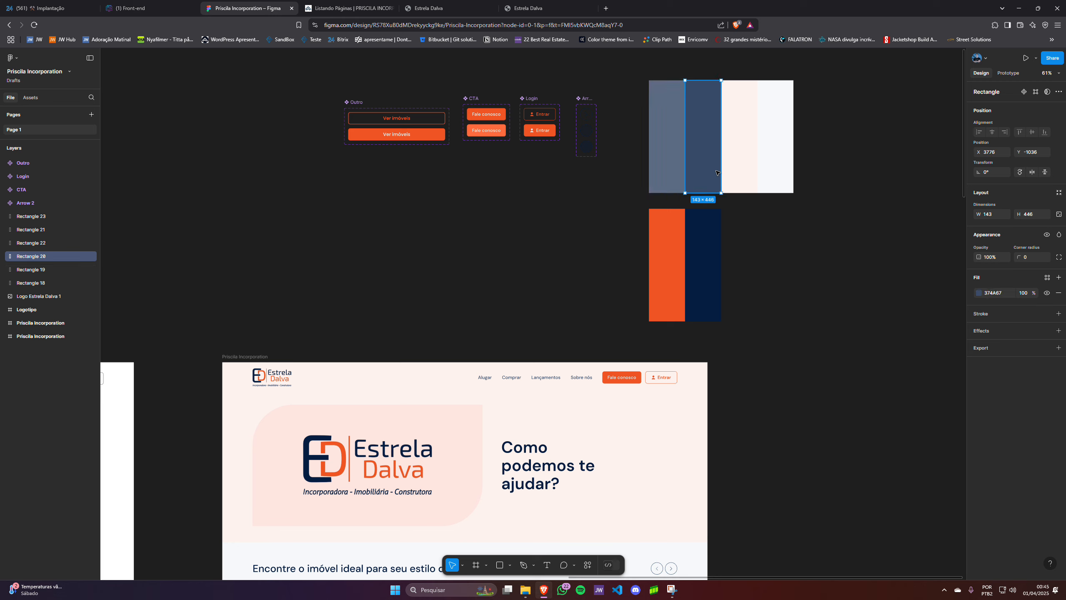
{"action": "left_click", "coordinate": [738, 172]}
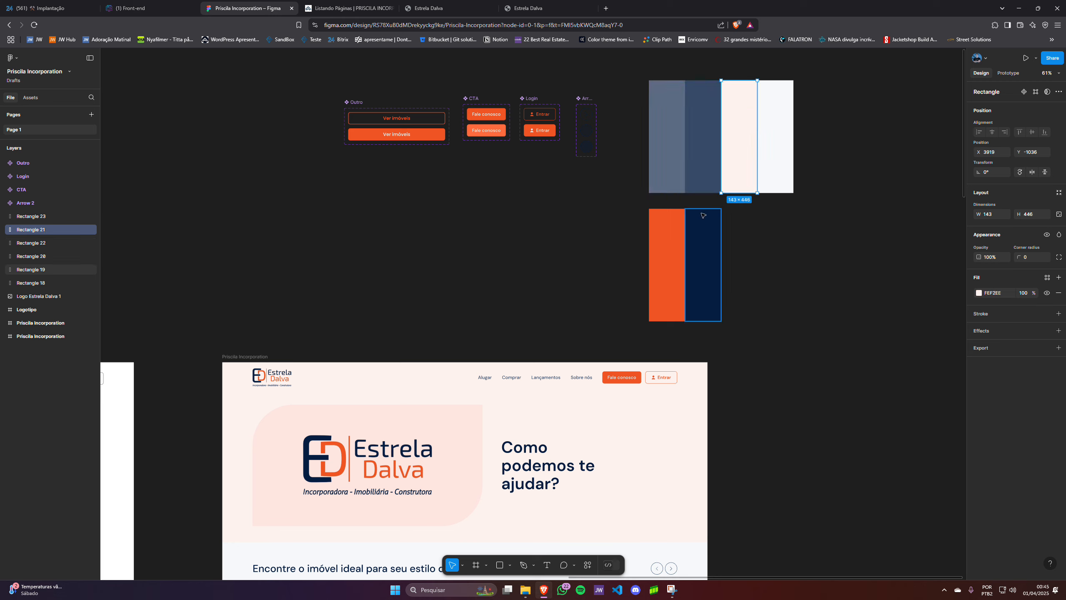
{"action": "left_click", "coordinate": [780, 145]}
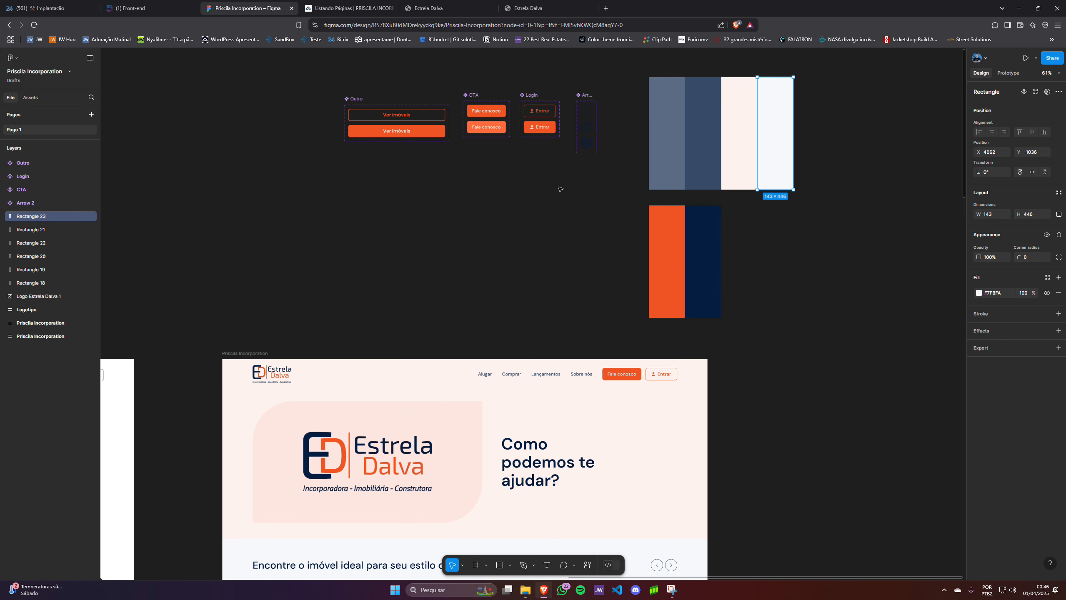
{"action": "scroll", "coordinate": [562, 186], "scroll_direction": "down", "scroll_amount": 5}
{"action": "scroll", "coordinate": [562, 186], "scroll_direction": "up", "scroll_amount": 7}
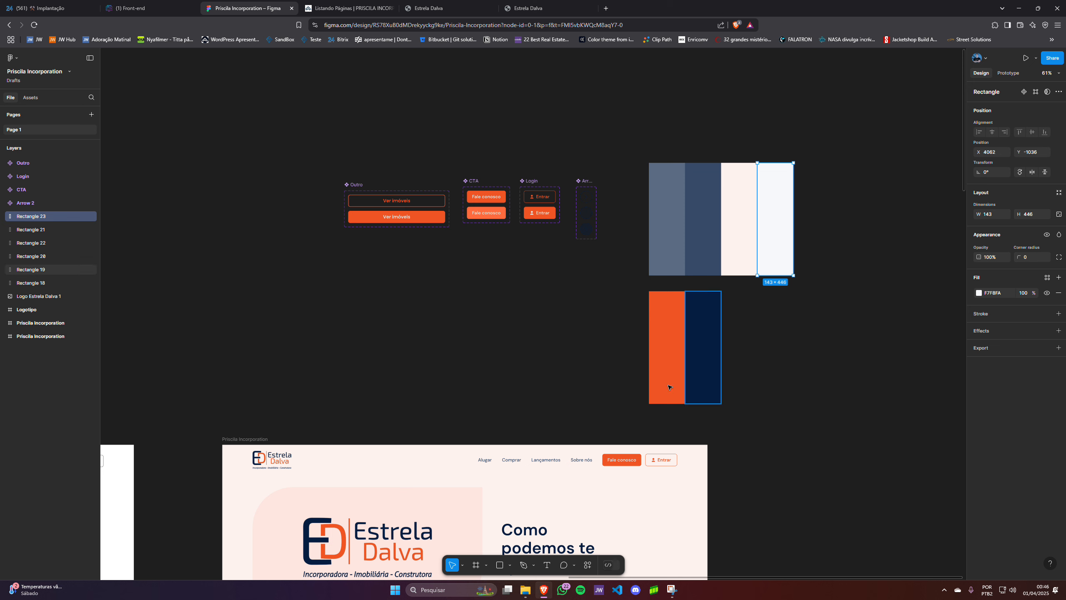
{"action": "scroll", "coordinate": [663, 218], "scroll_direction": "down", "scroll_amount": 3}
{"action": "scroll", "coordinate": [663, 218], "scroll_direction": "up", "scroll_amount": 2}
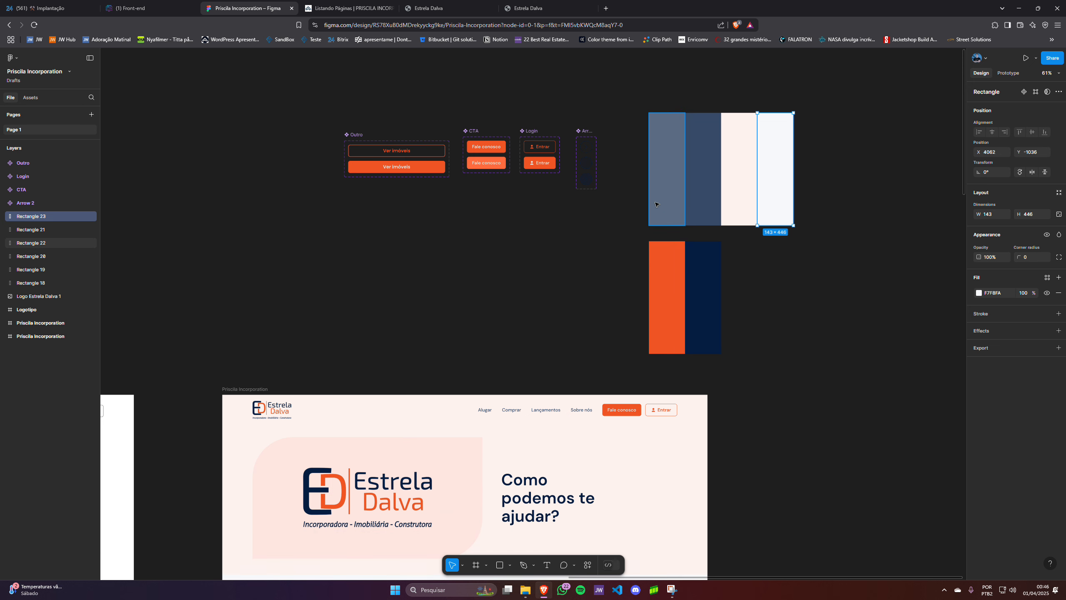
{"action": "scroll", "coordinate": [659, 219], "scroll_direction": "down", "scroll_amount": 3}
{"action": "scroll", "coordinate": [642, 222], "scroll_direction": "up", "scroll_amount": 2}
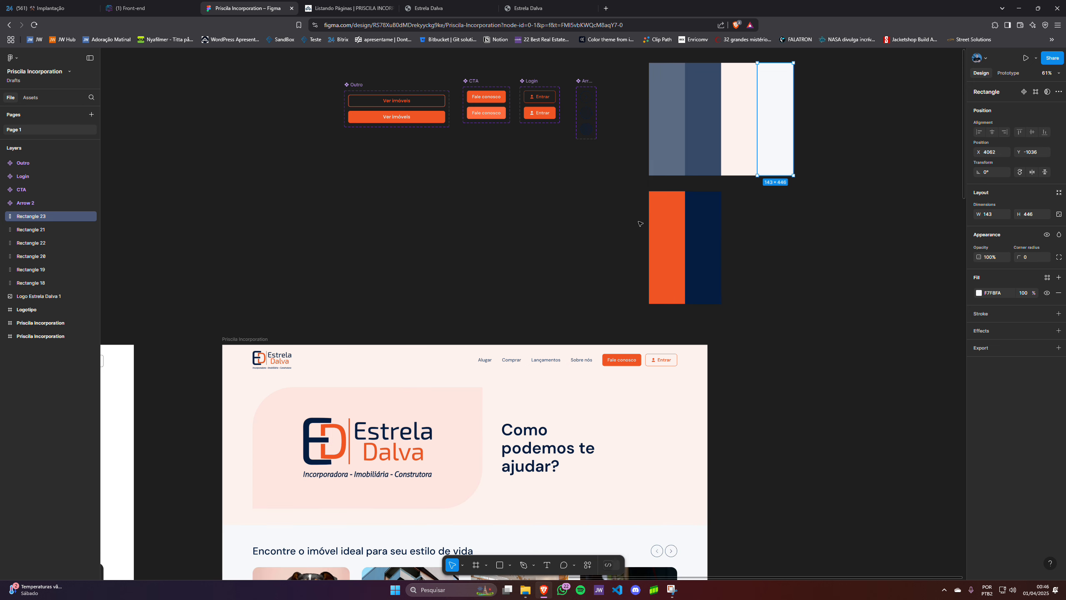
{"action": "scroll", "coordinate": [640, 224], "scroll_direction": "up", "scroll_amount": 2}
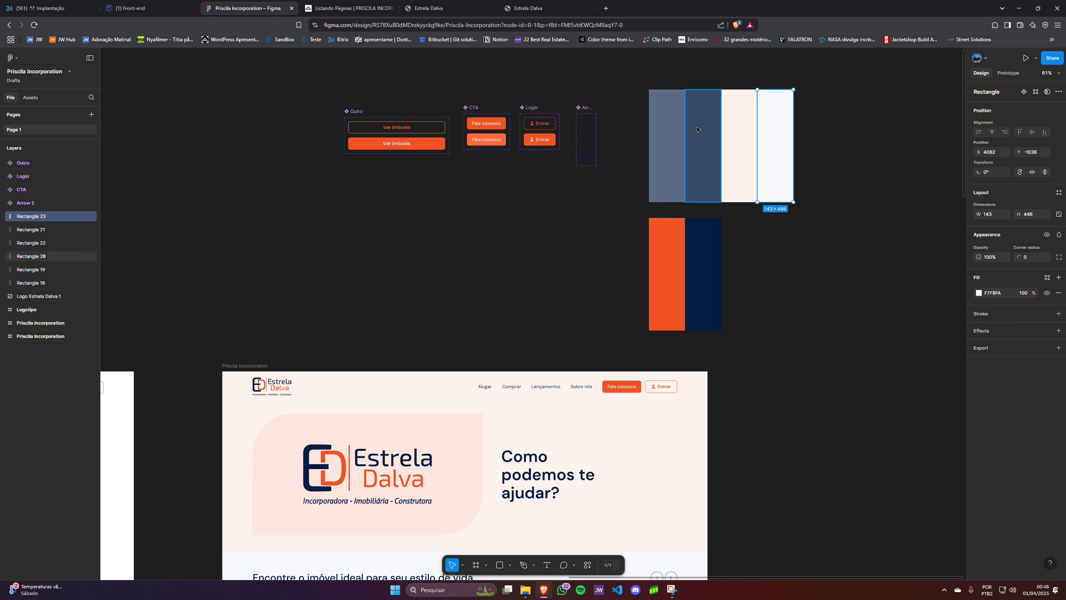
{"action": "scroll", "coordinate": [515, 239], "scroll_direction": "down", "scroll_amount": 1}
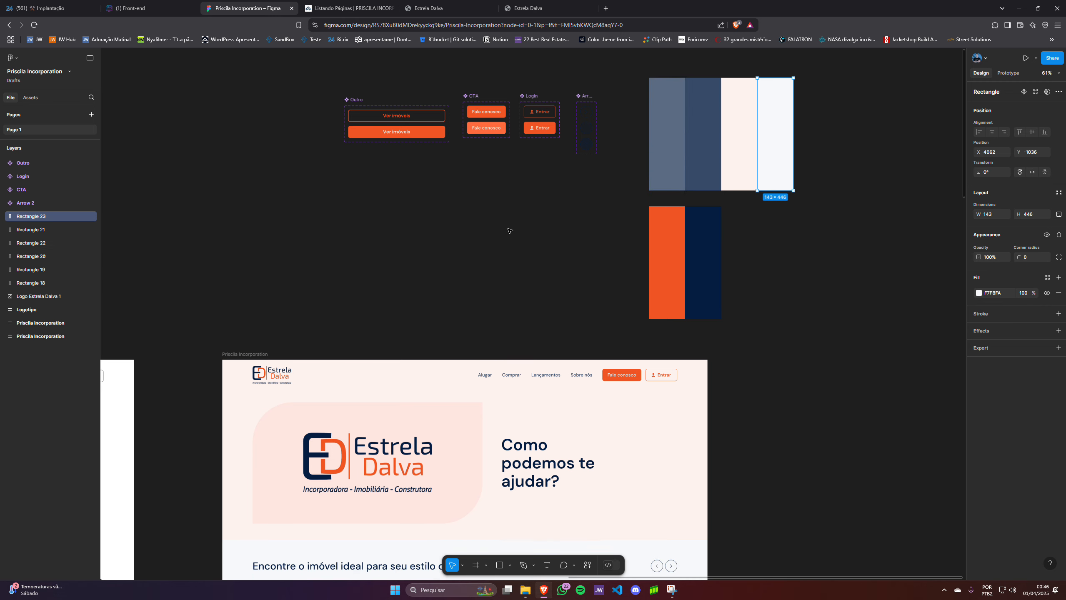
{"action": "scroll", "coordinate": [630, 227], "scroll_direction": "down", "scroll_amount": 1}
{"action": "scroll", "coordinate": [617, 224], "scroll_direction": "up", "scroll_amount": 1}
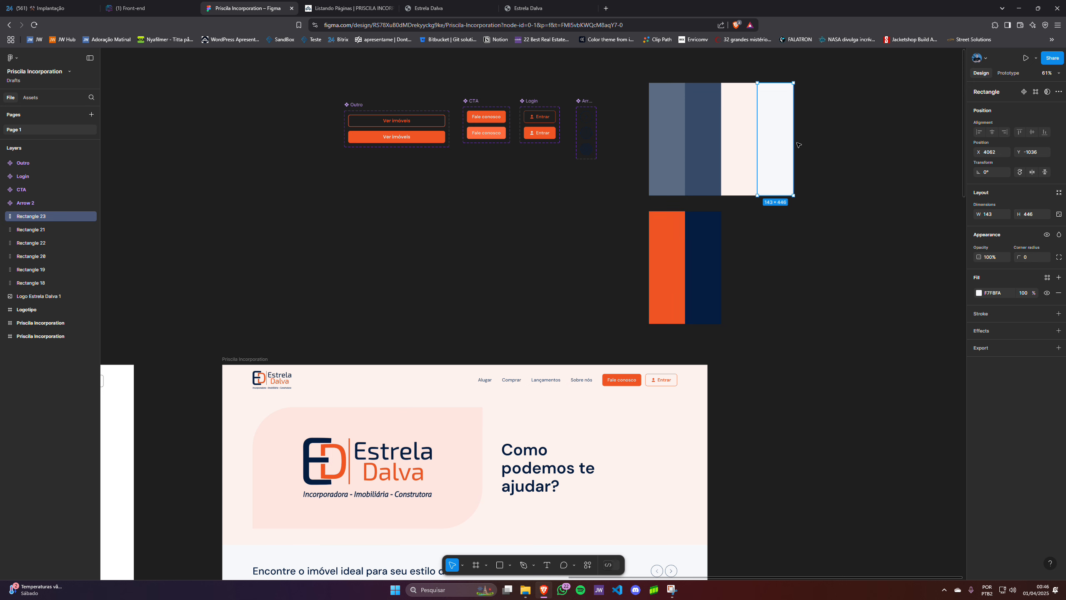
{"action": "scroll", "coordinate": [645, 244], "scroll_direction": "down", "scroll_amount": 3}
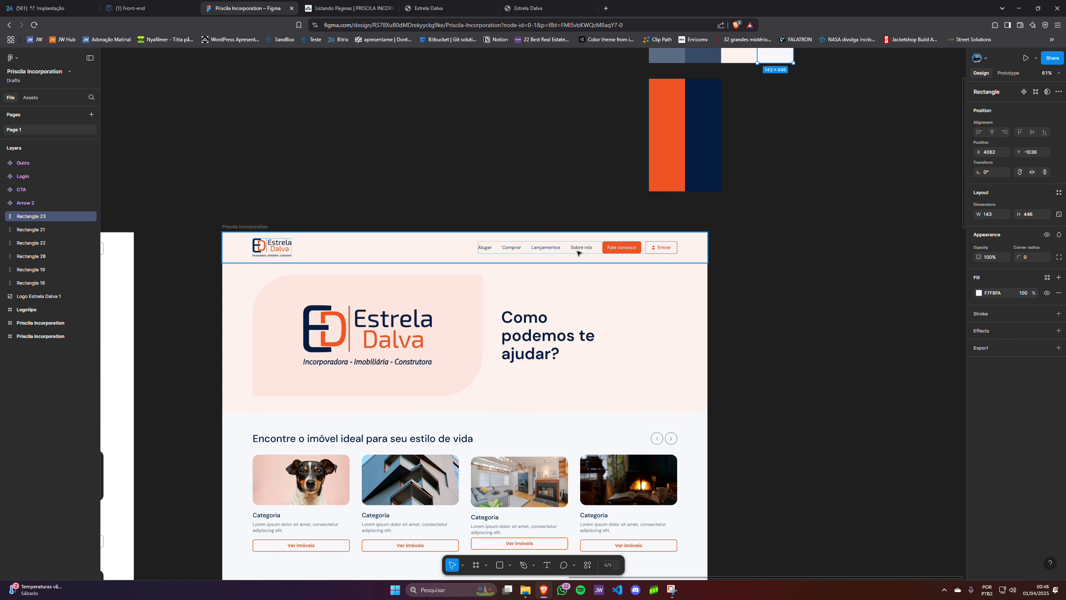
{"action": "scroll", "coordinate": [417, 246], "scroll_direction": "up", "scroll_amount": 2}
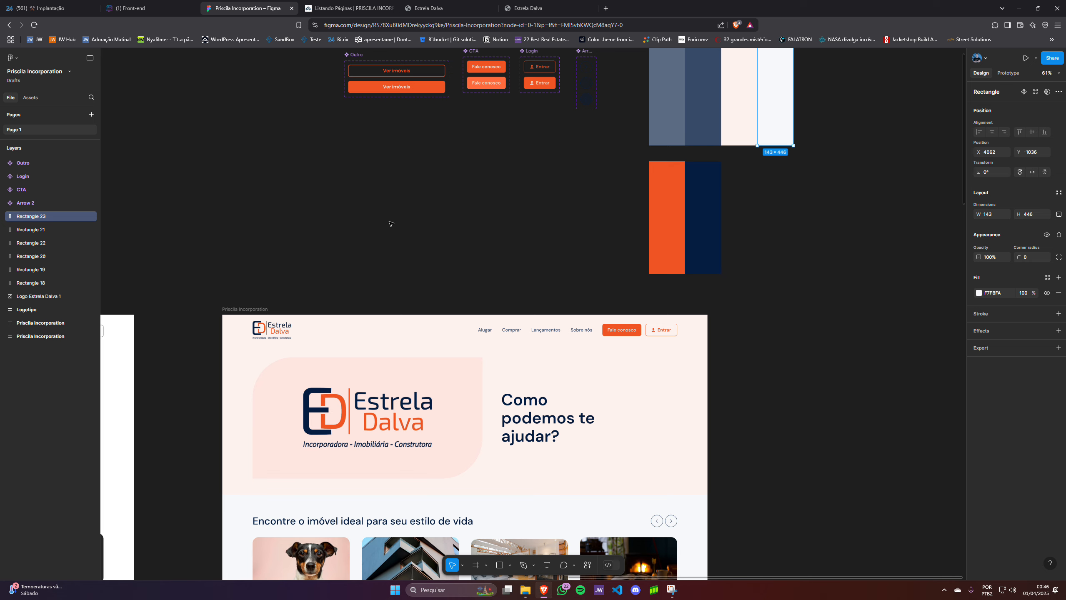
{"action": "scroll", "coordinate": [372, 228], "scroll_direction": "left", "scroll_amount": 3}
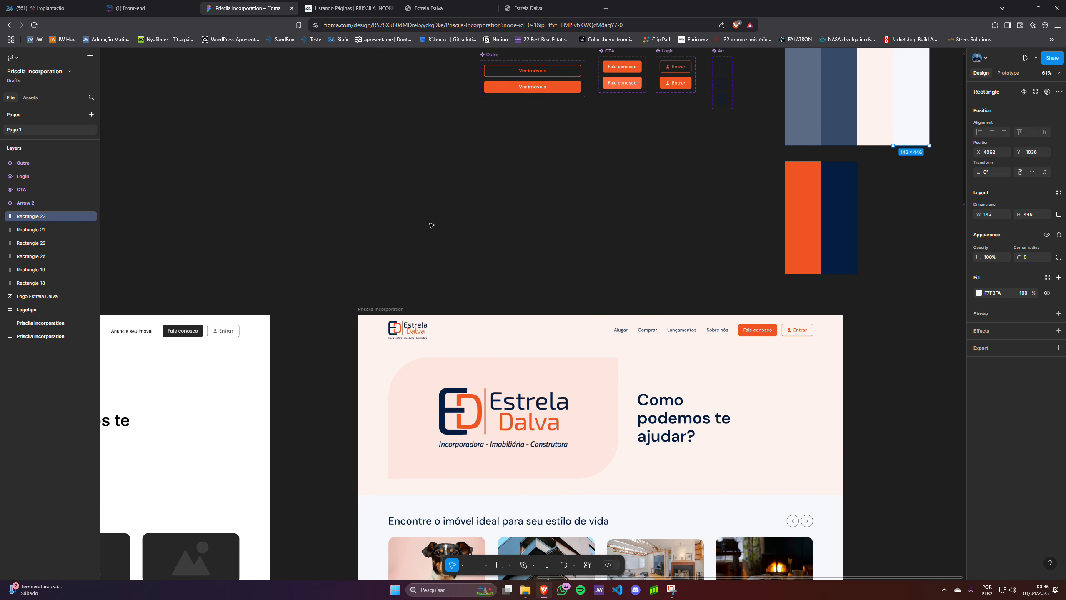
{"action": "scroll", "coordinate": [431, 226], "scroll_direction": "down", "scroll_amount": 1}
{"action": "scroll", "coordinate": [432, 225], "scroll_direction": "down", "scroll_amount": 1}
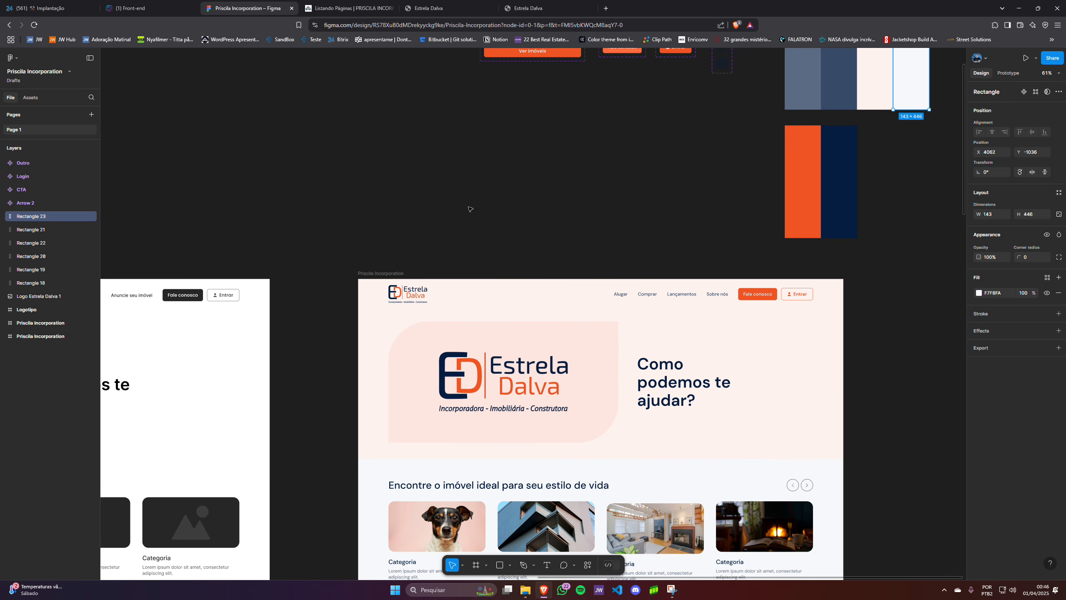
{"action": "scroll", "coordinate": [470, 209], "scroll_direction": "up", "scroll_amount": 1}
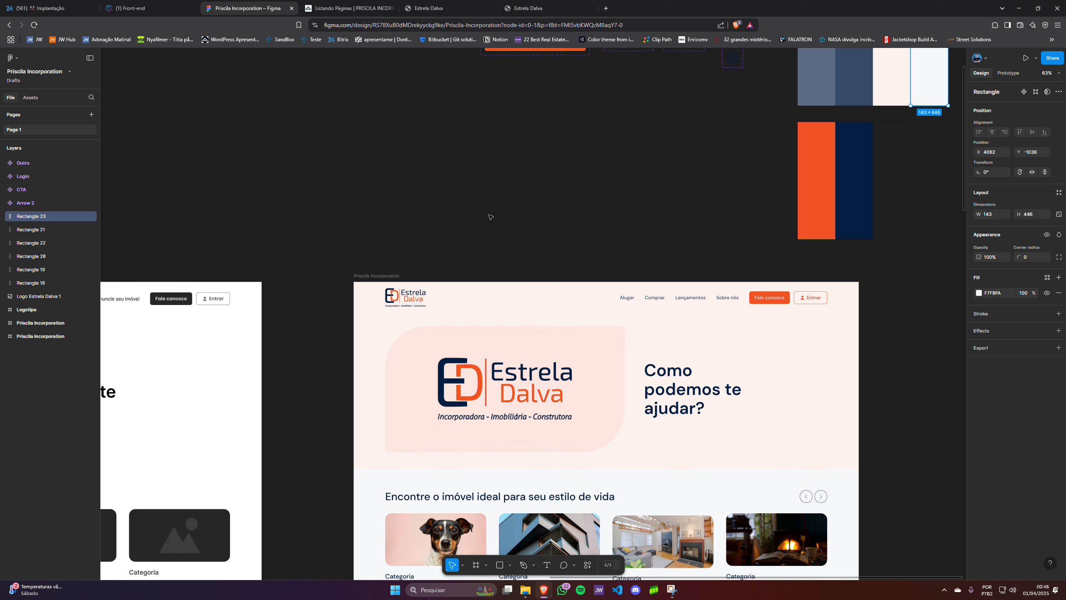
{"action": "scroll", "coordinate": [490, 217], "scroll_direction": "down", "scroll_amount": 3}
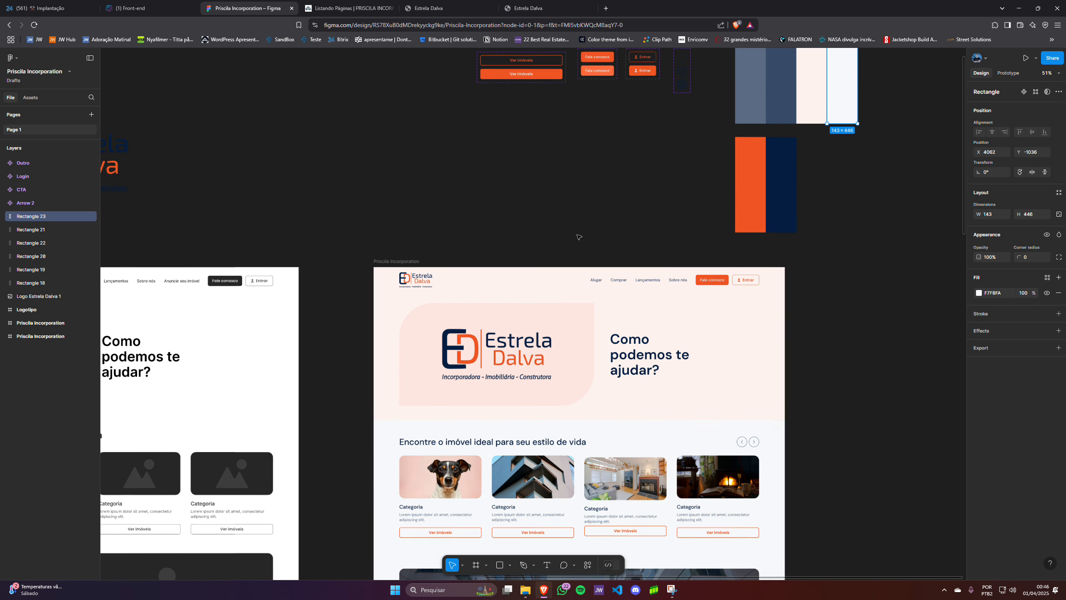
{"action": "scroll", "coordinate": [590, 235], "scroll_direction": "left", "scroll_amount": 4}
{"action": "scroll", "coordinate": [590, 236], "scroll_direction": "right", "scroll_amount": 8}
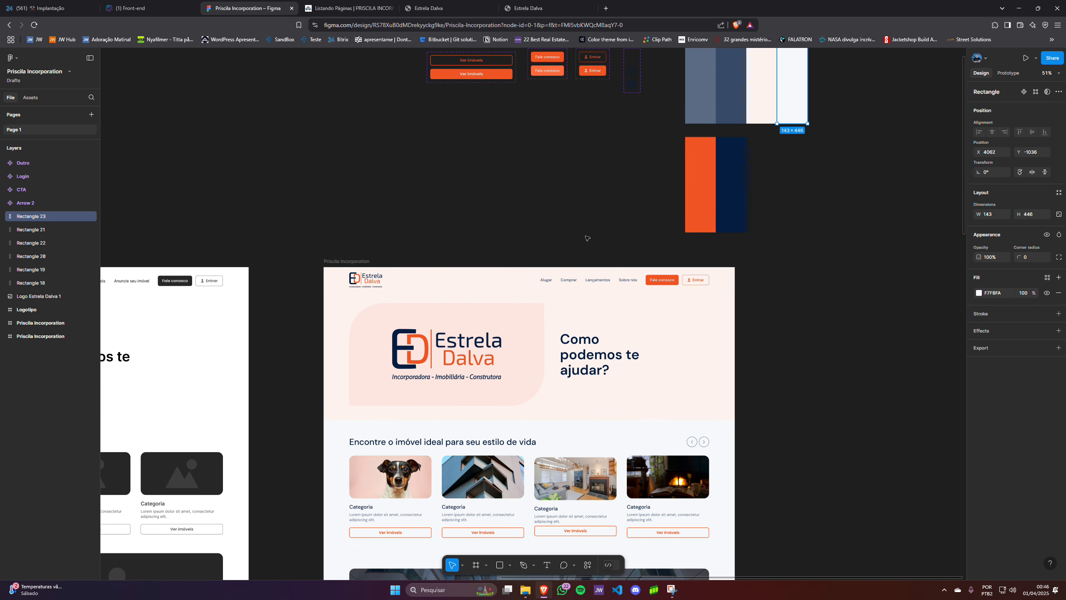
{"action": "scroll", "coordinate": [585, 237], "scroll_direction": "left", "scroll_amount": 4}
- Review the coloured page's sections, from the header and category cards through the banners to the "Imóveis para alugar" listings
{"action": "scroll", "coordinate": [586, 238], "scroll_direction": "down", "scroll_amount": 3}
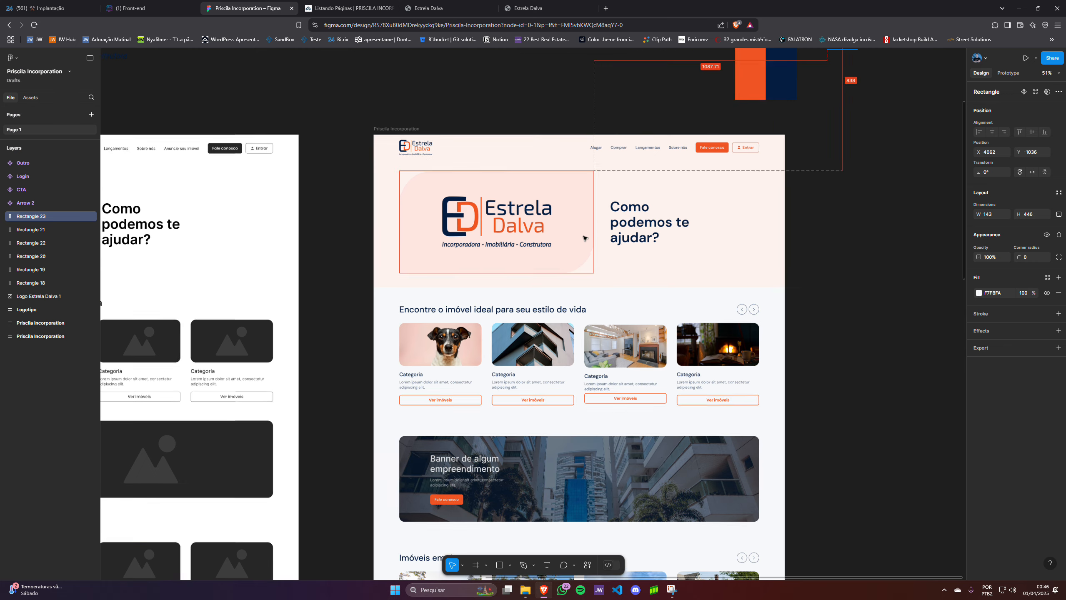
{"action": "scroll", "coordinate": [583, 238], "scroll_direction": "down", "scroll_amount": 2}
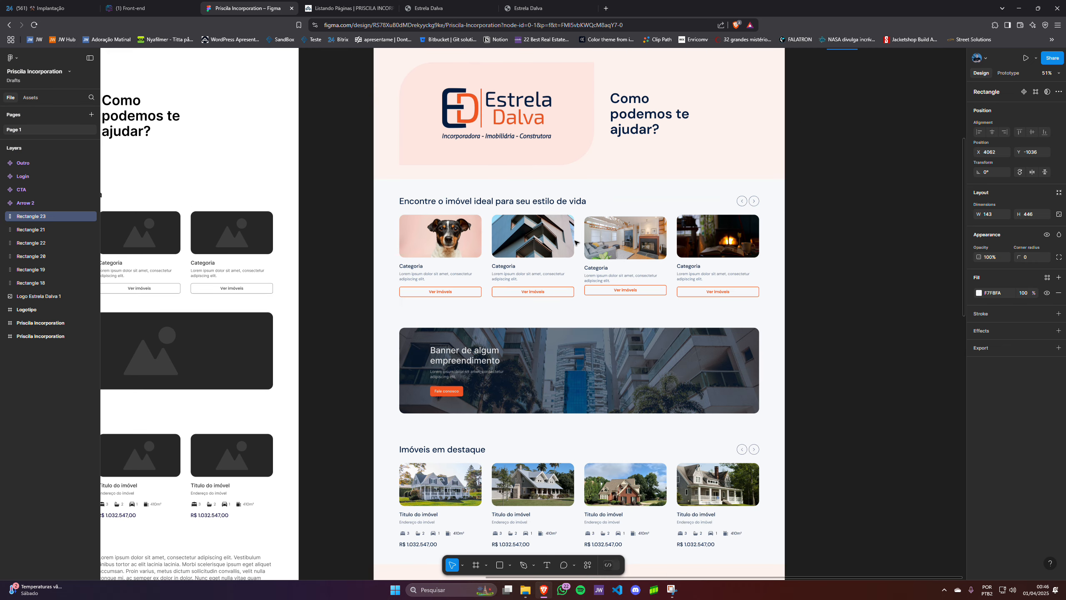
{"action": "scroll", "coordinate": [592, 223], "scroll_direction": "up", "scroll_amount": 2}
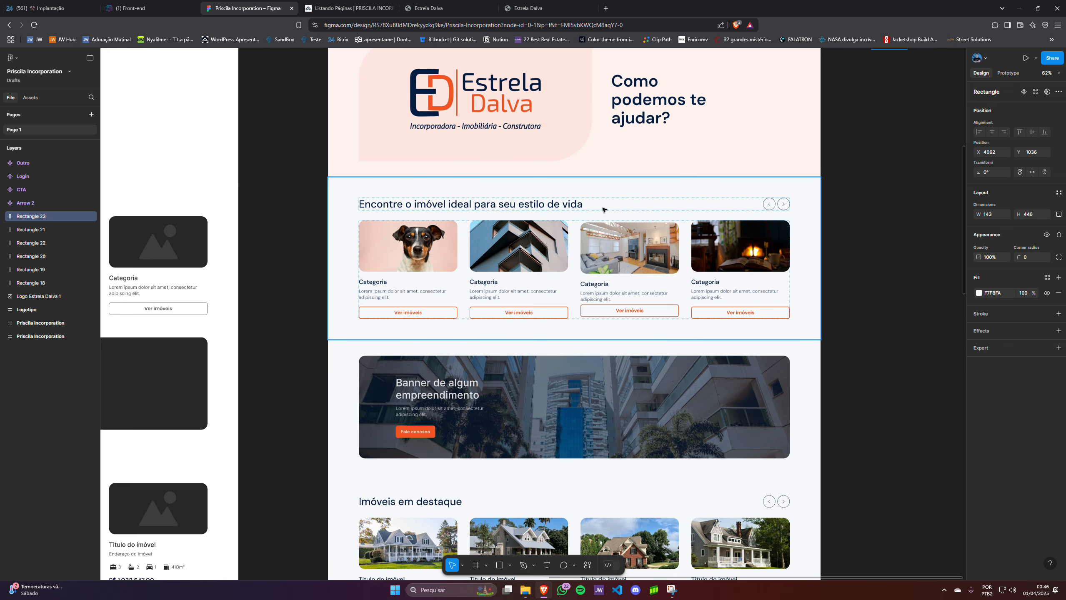
{"action": "scroll", "coordinate": [604, 212], "scroll_direction": "up", "scroll_amount": 5}
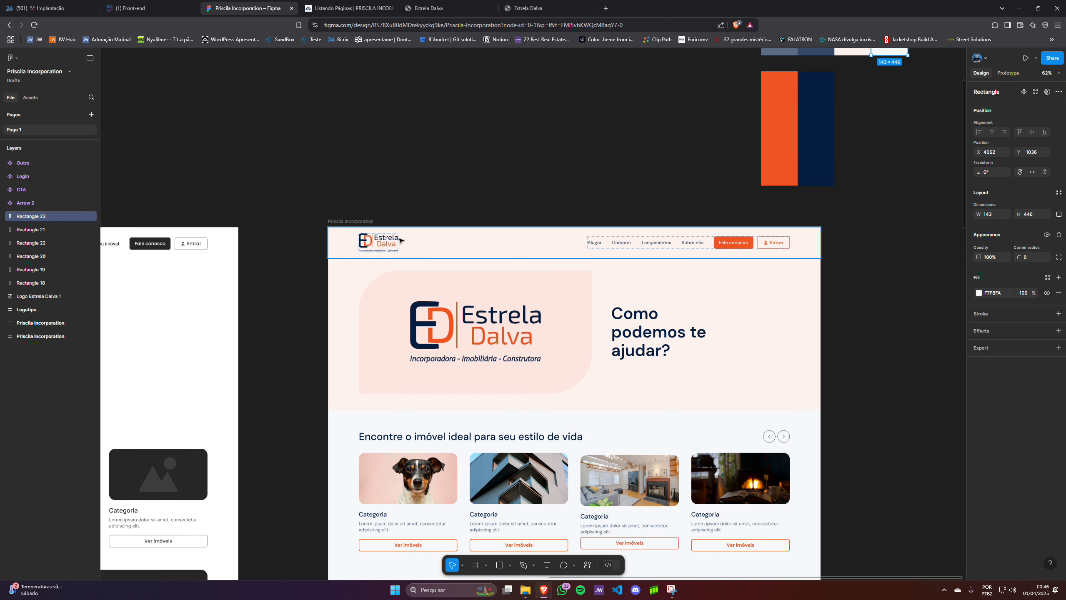
{"action": "scroll", "coordinate": [401, 240], "scroll_direction": "down", "scroll_amount": 2}
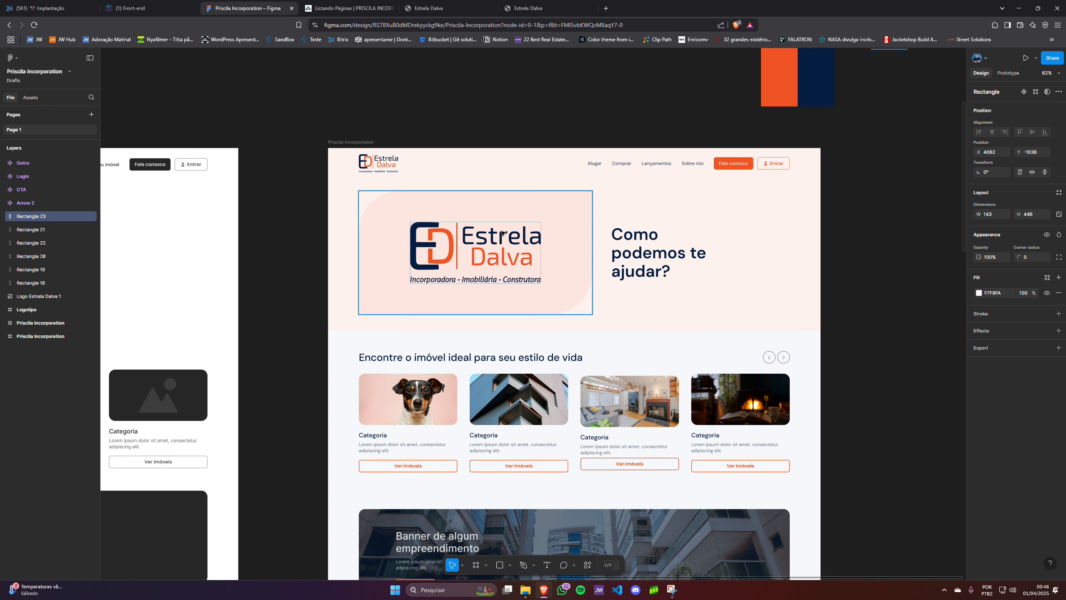
{"action": "scroll", "coordinate": [465, 213], "scroll_direction": "down", "scroll_amount": 2}
{"action": "scroll", "coordinate": [518, 447], "scroll_direction": "down", "scroll_amount": 1}
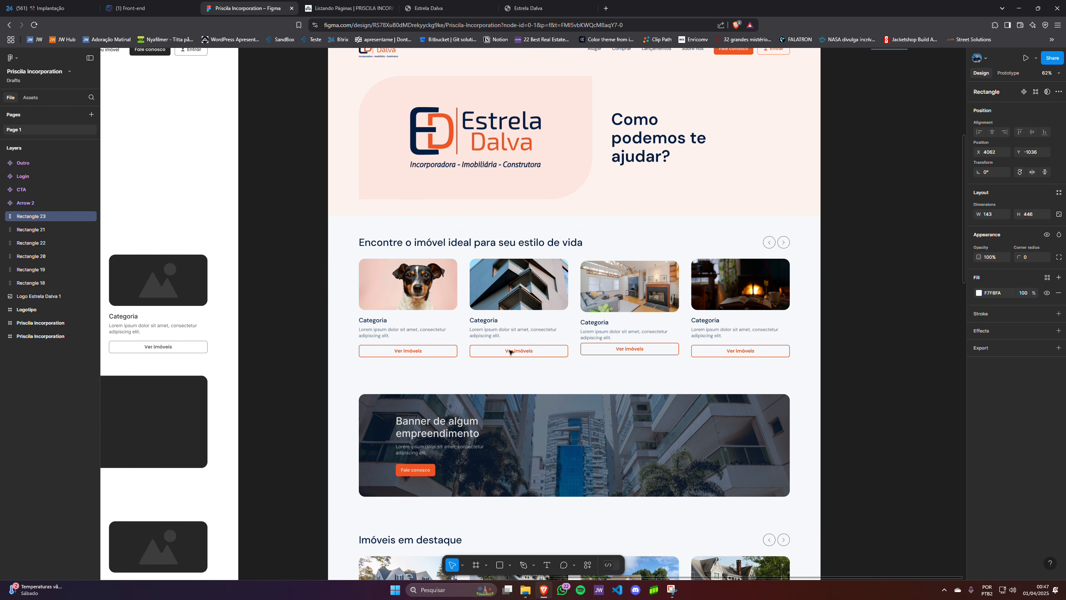
{"action": "scroll", "coordinate": [510, 351], "scroll_direction": "down", "scroll_amount": 14}
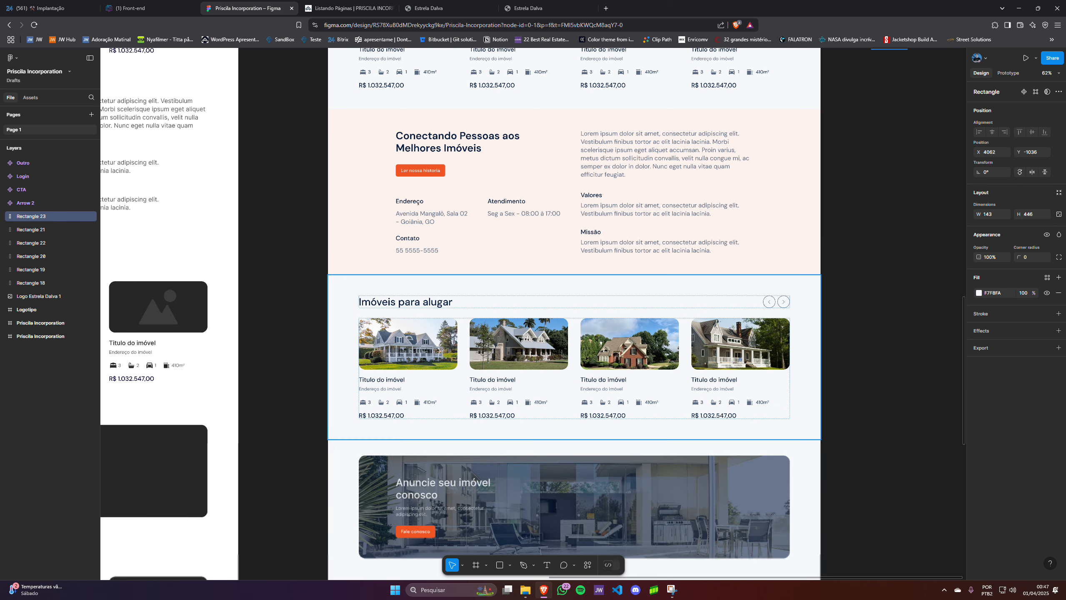
{"action": "scroll", "coordinate": [523, 338], "scroll_direction": "up", "scroll_amount": 1}
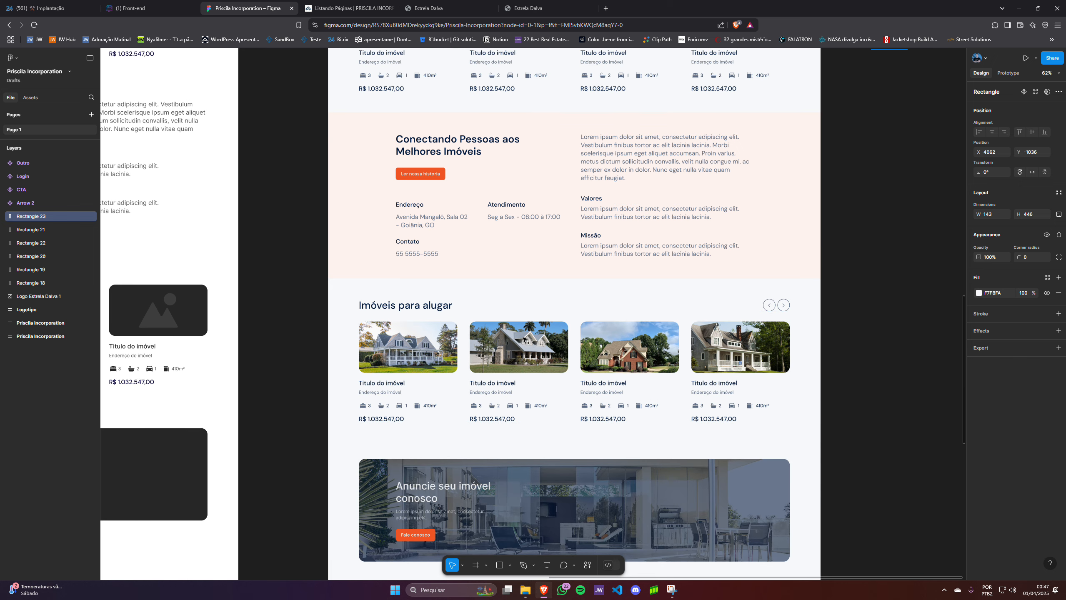
{"action": "scroll", "coordinate": [524, 339], "scroll_direction": "up", "scroll_amount": 9}
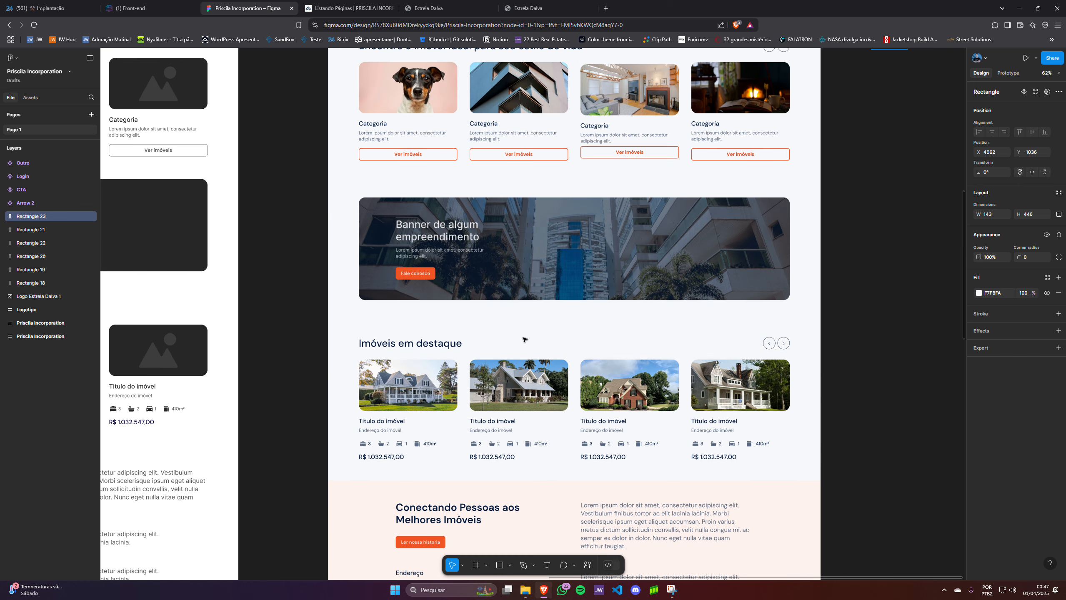
{"action": "scroll", "coordinate": [522, 339], "scroll_direction": "up", "scroll_amount": 3}
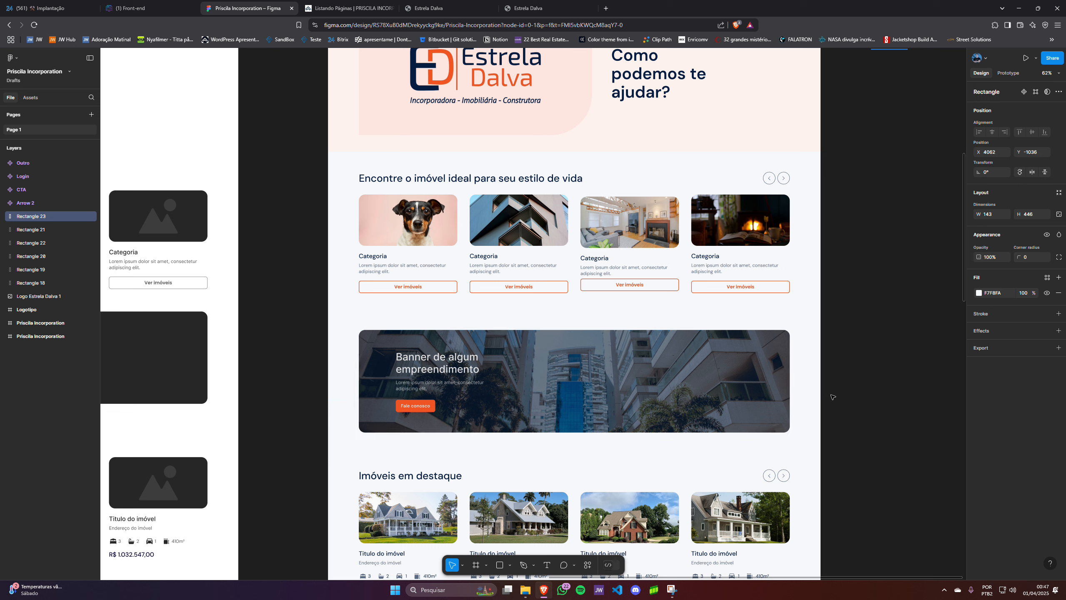
- Add a 1x PNG export setting to the "Banner de algum empreendimento" banner frame
{"action": "double_click", "coordinate": [768, 376]}
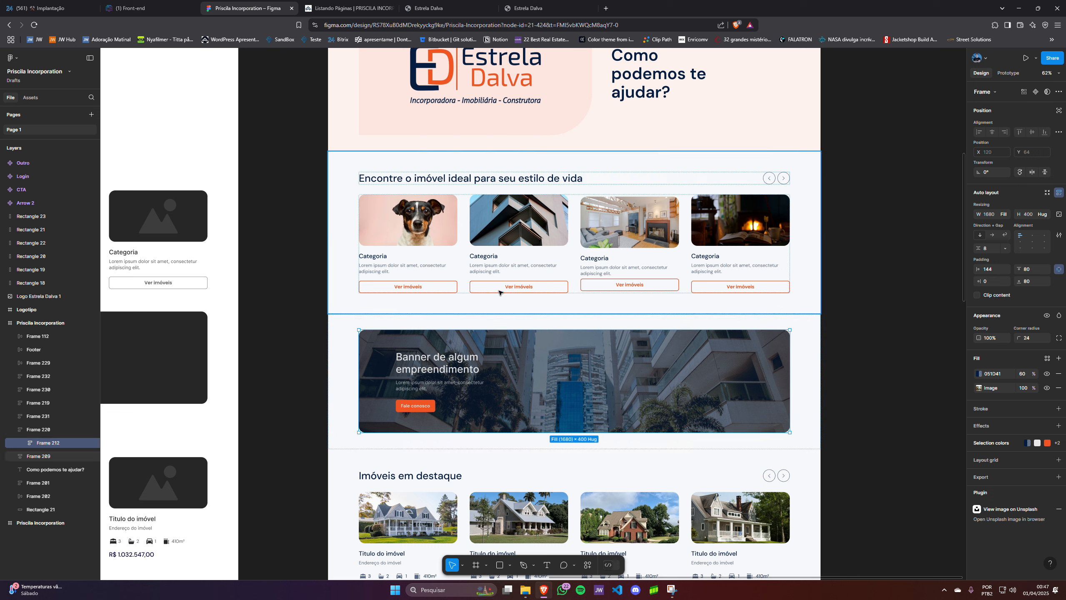
{"action": "left_click", "coordinate": [1002, 477]}
{"action": "scroll", "coordinate": [1002, 524], "scroll_direction": "down", "scroll_amount": 1}
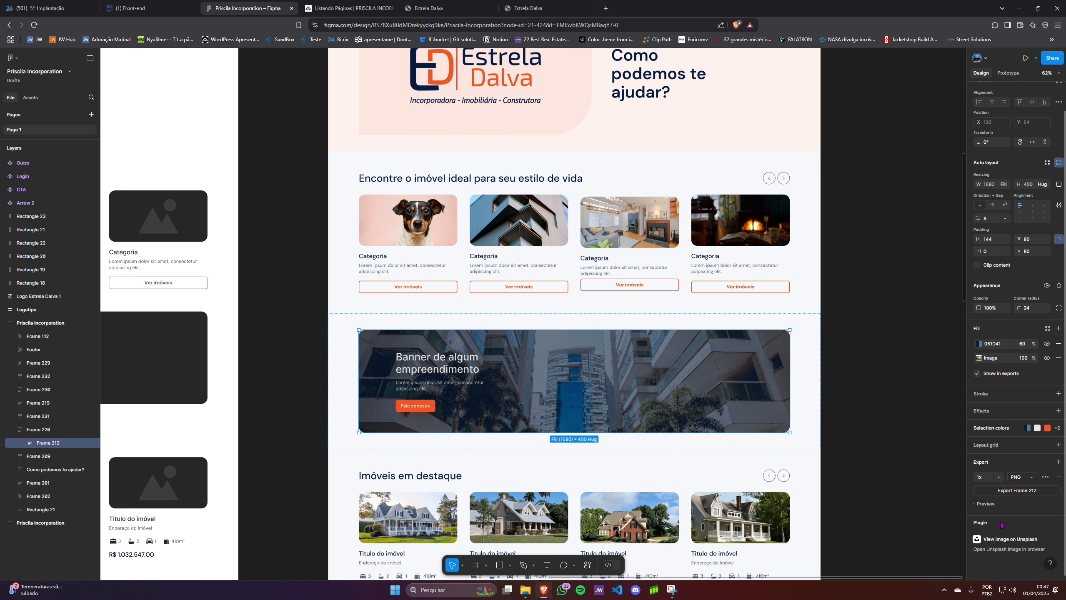
- Show the banner frame's export preview and hide Frame 211, the nested frame holding its text and button
{"action": "left_click", "coordinate": [983, 503]}
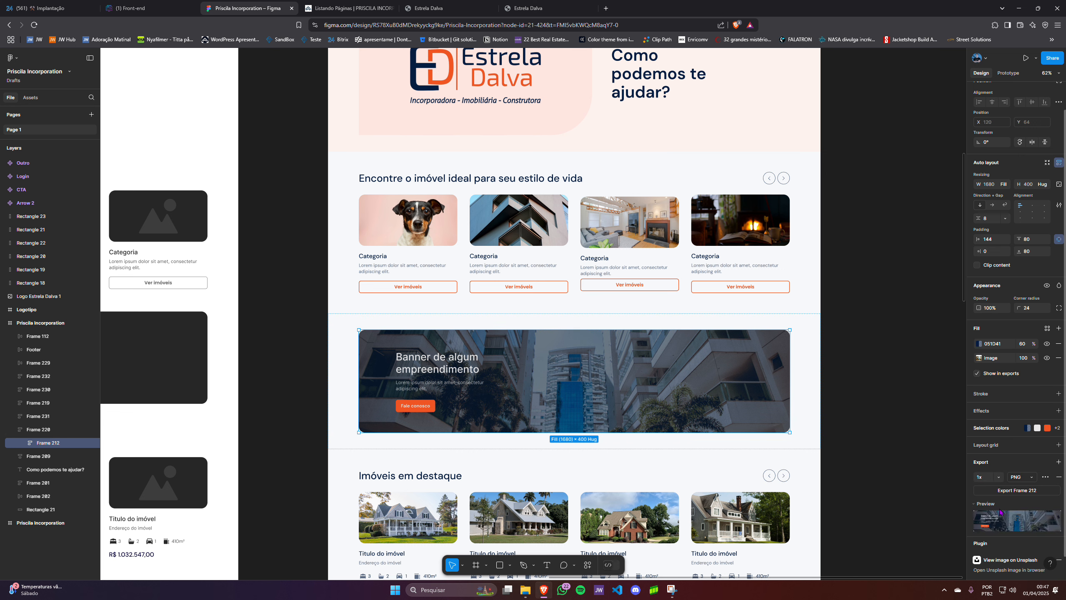
{"action": "left_click", "coordinate": [23, 443]}
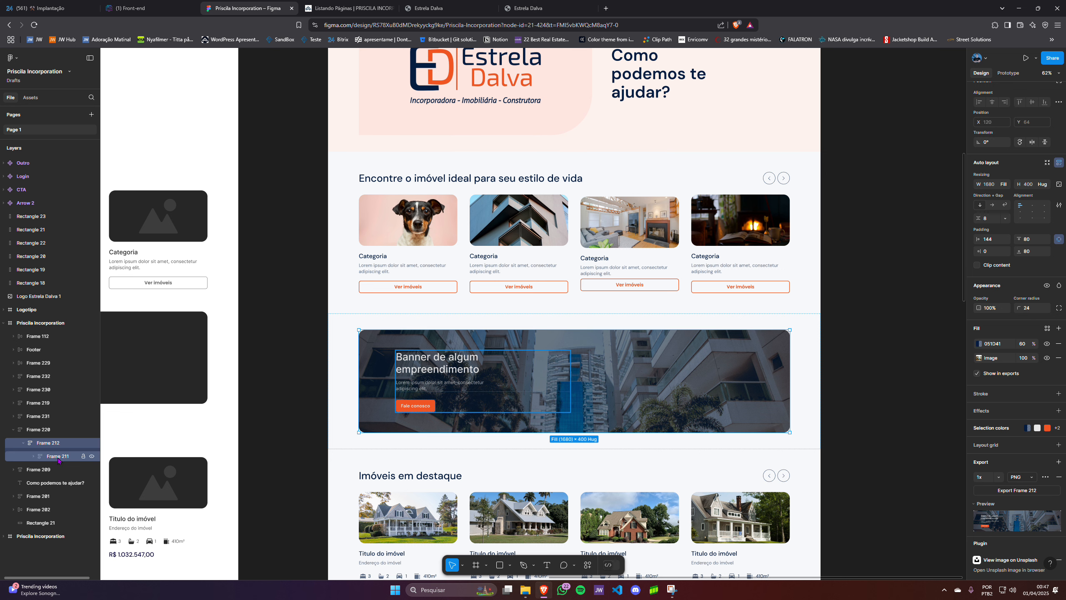
{"action": "left_click", "coordinate": [59, 459]}
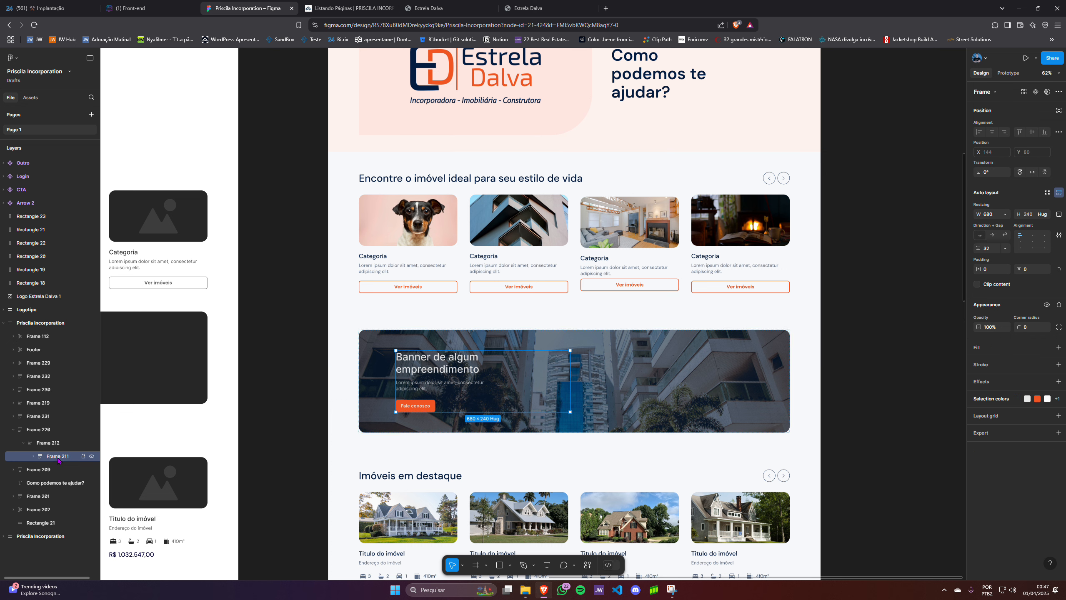
{"action": "left_click", "coordinate": [92, 457]}
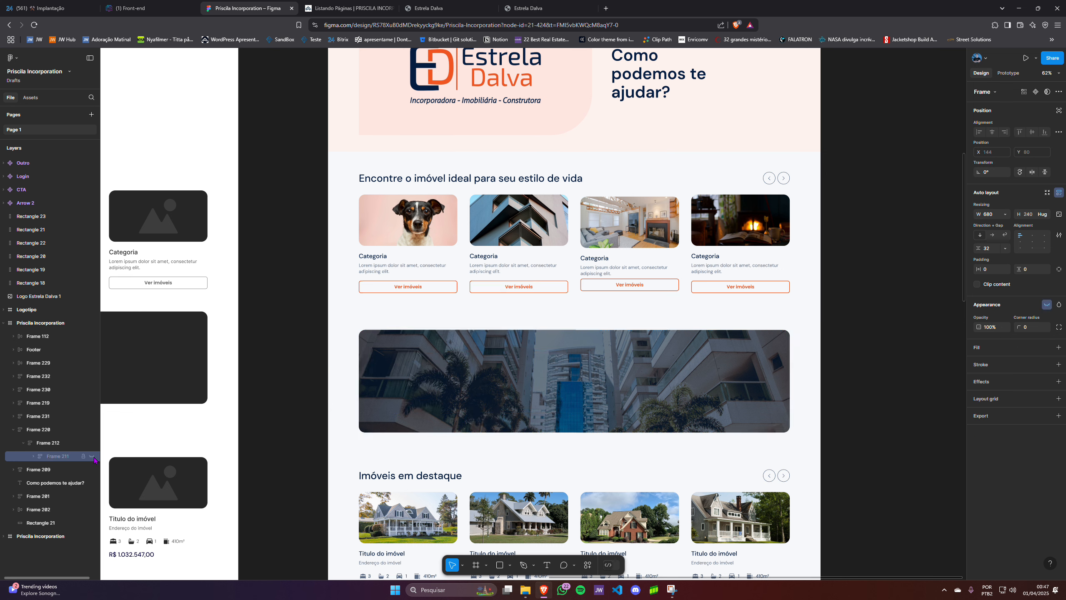
- Hide the banner frame's dark-blue colour fill, set its corner radius to 0 and refresh its export preview
{"action": "left_click", "coordinate": [56, 444]}
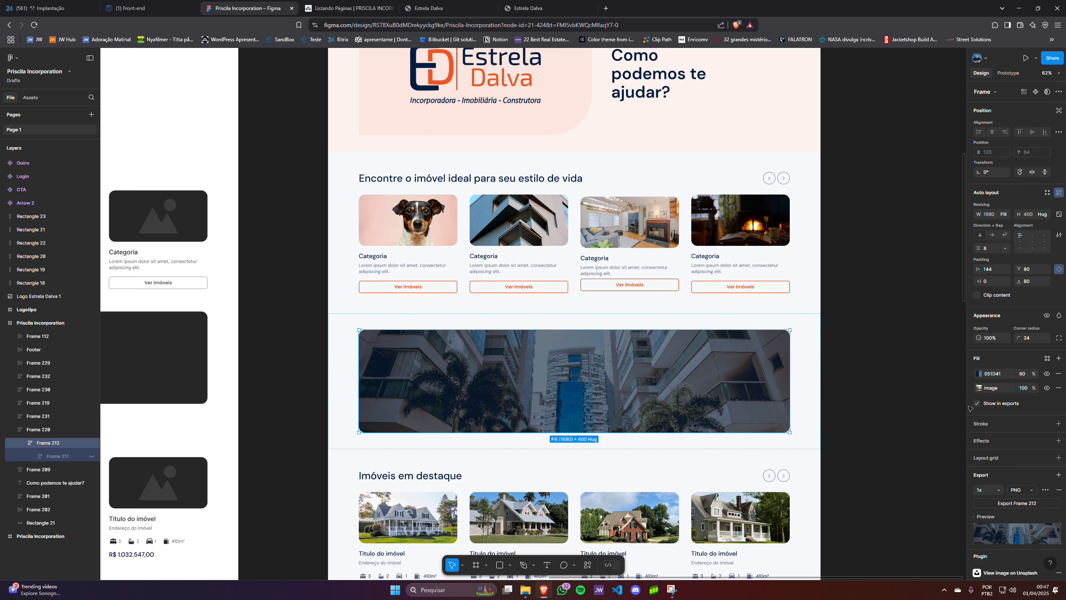
{"action": "scroll", "coordinate": [995, 426], "scroll_direction": "down", "scroll_amount": 1}
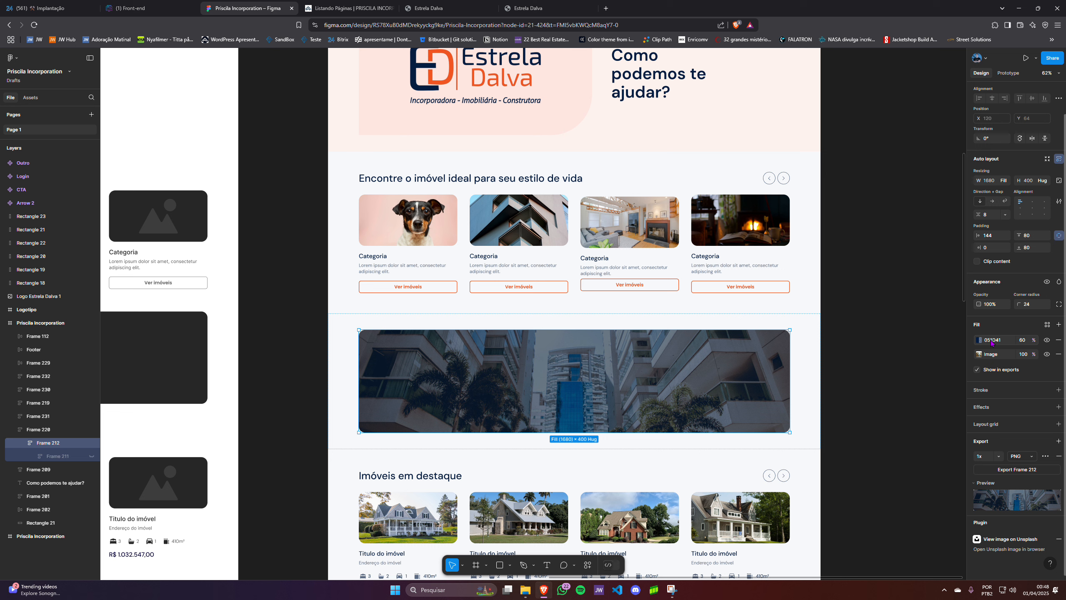
{"action": "left_click", "coordinate": [1047, 341]}
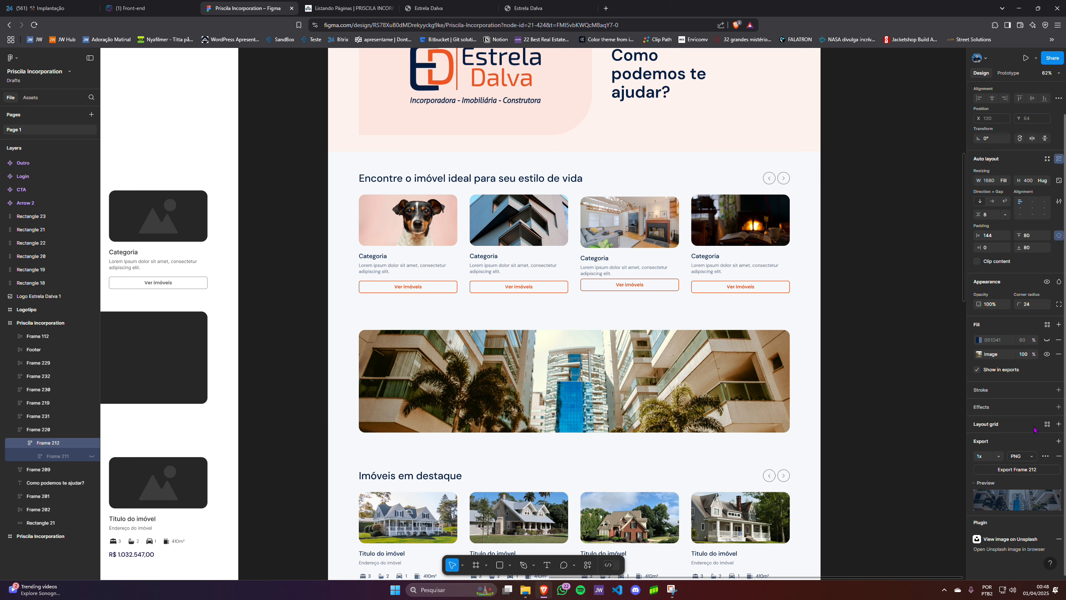
{"action": "left_click", "coordinate": [1031, 305]}
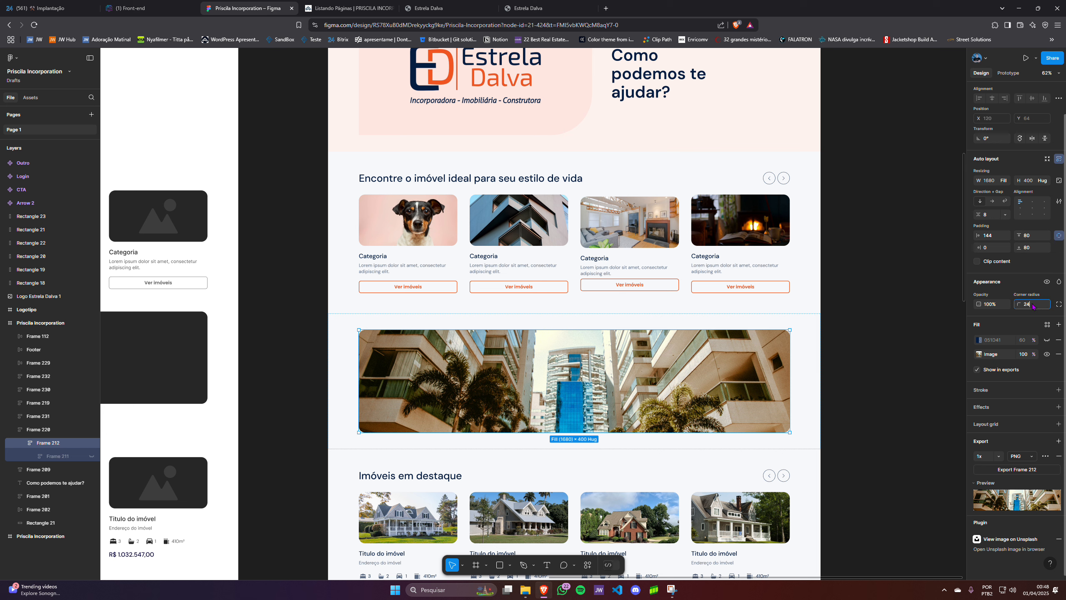
{"action": "left_click_drag", "start_coordinate": [1033, 306], "coordinate": [1020, 301]}
{"action": "type", "text": "0"}
{"action": "key", "text": "Return"}
{"action": "left_click", "coordinate": [984, 483]}
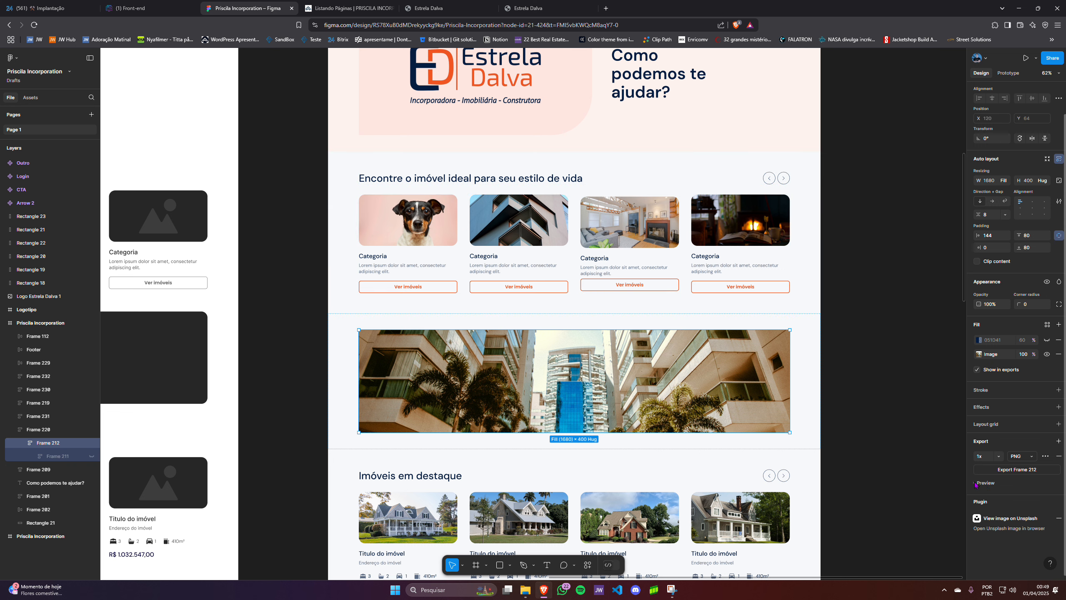
{"action": "left_click", "coordinate": [976, 484]}
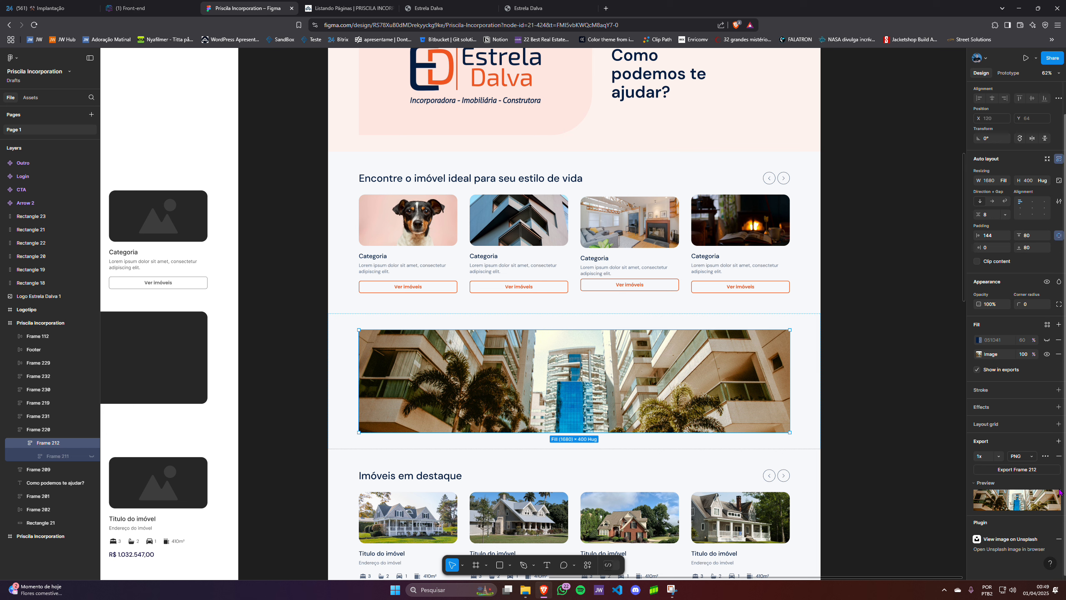
- Examine the export scale options and the layout dimensions of the banner frame
{"action": "left_click", "coordinate": [999, 457]}
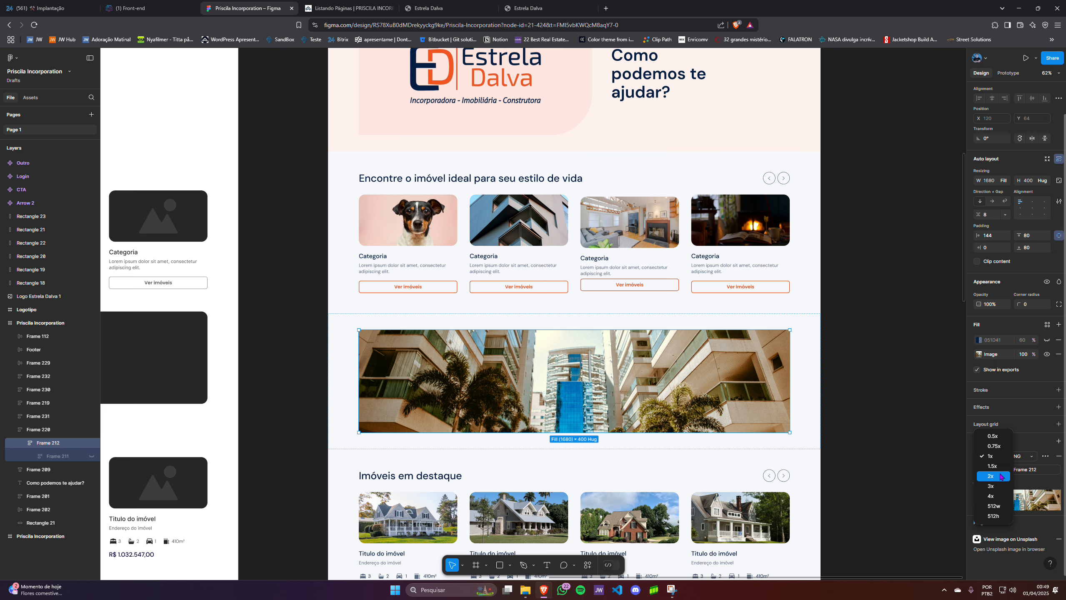
{"action": "left_click", "coordinate": [1028, 447]}
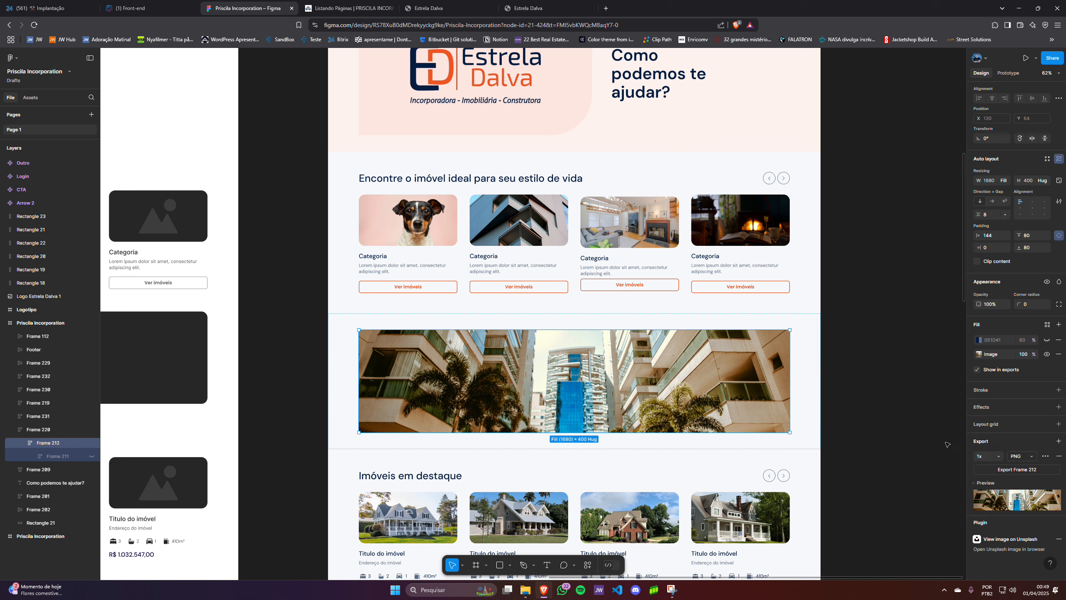
{"action": "left_click", "coordinate": [998, 457]}
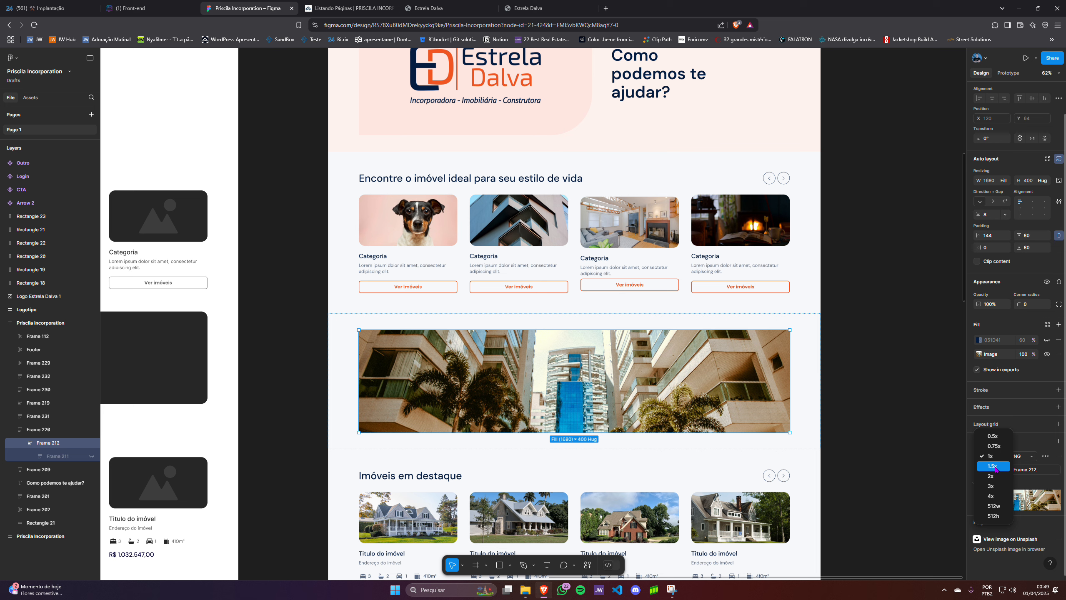
{"action": "left_click", "coordinate": [1026, 448]}
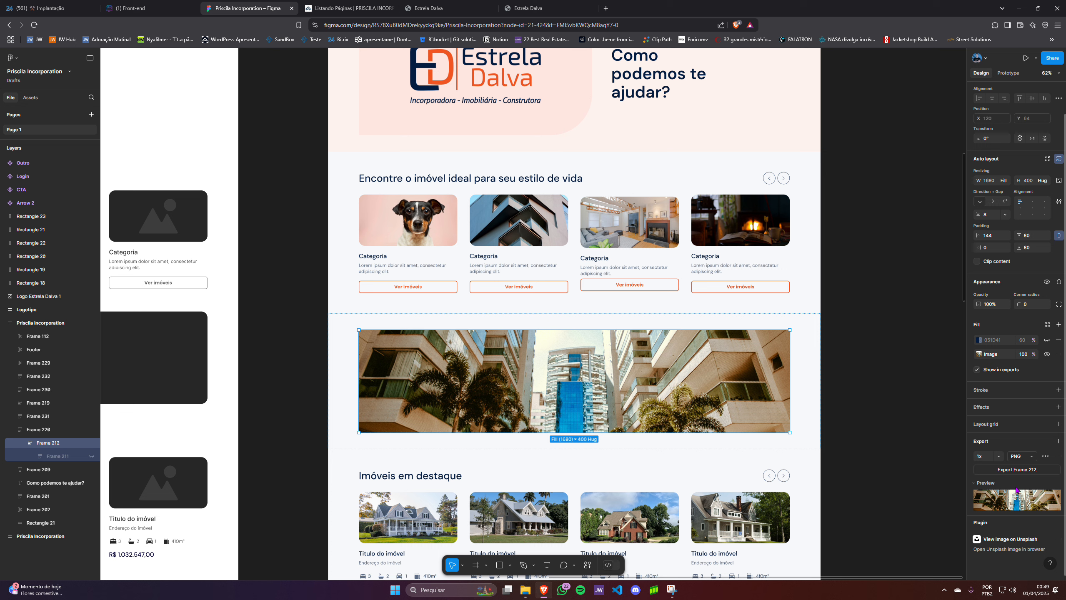
{"action": "scroll", "coordinate": [1008, 400], "scroll_direction": "up", "scroll_amount": 2}
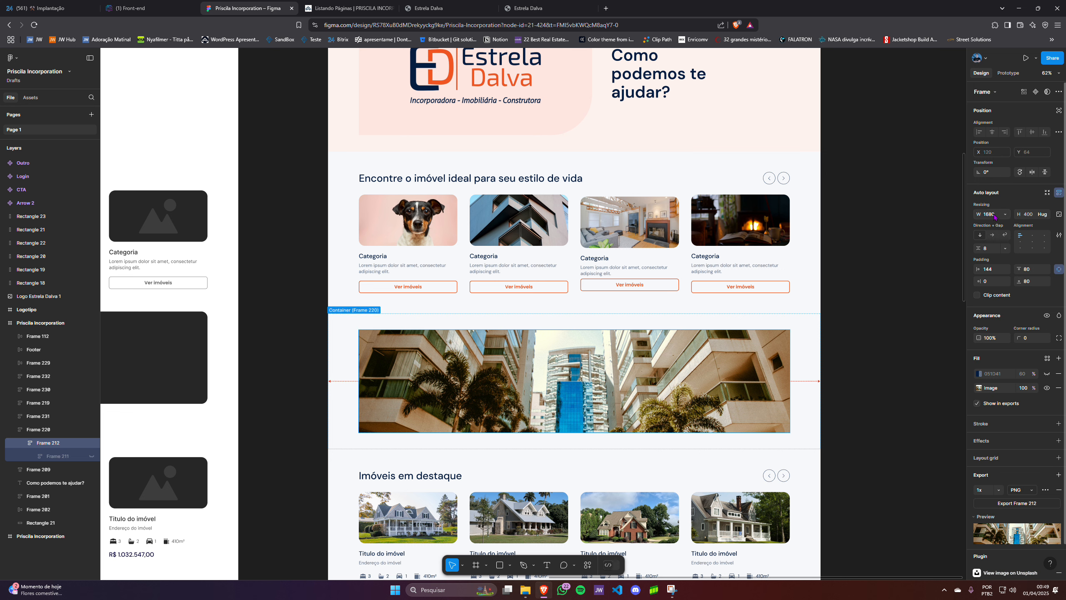
{"action": "scroll", "coordinate": [1012, 451], "scroll_direction": "down", "scroll_amount": 2}
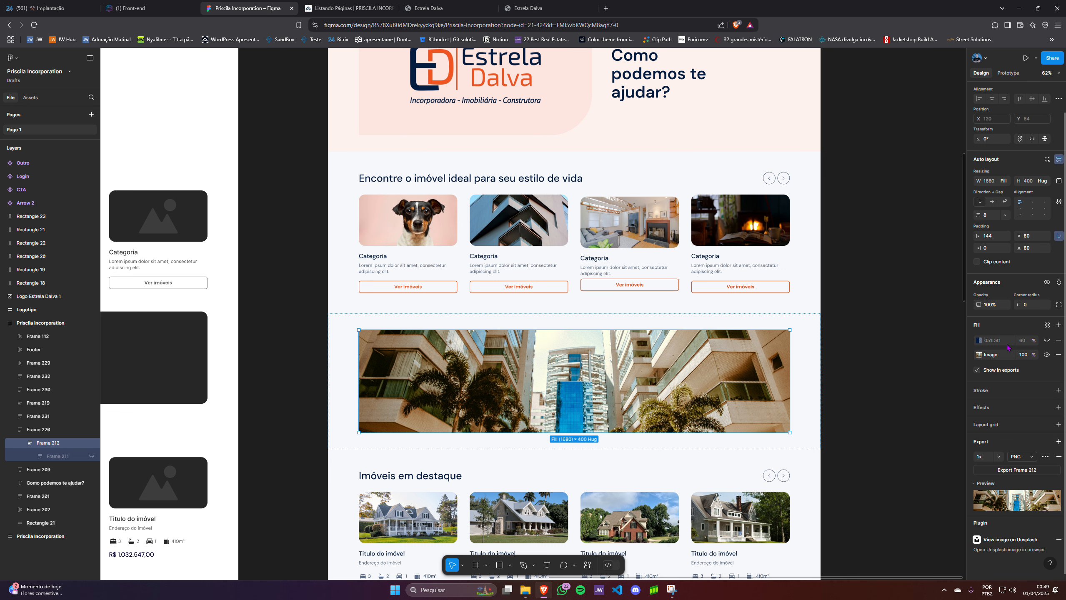
- Try exporting the banner frame as a 1x PNG, cancel the save, and undo the banner's visibility and corner-radius changes
{"action": "left_click", "coordinate": [998, 456]}
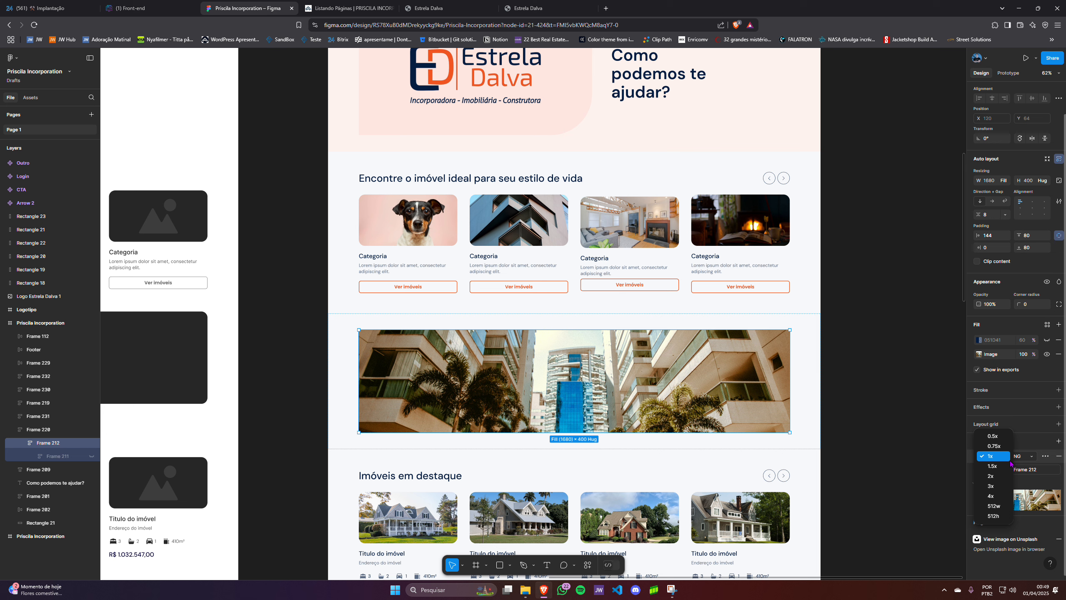
{"action": "left_click", "coordinate": [1037, 489]}
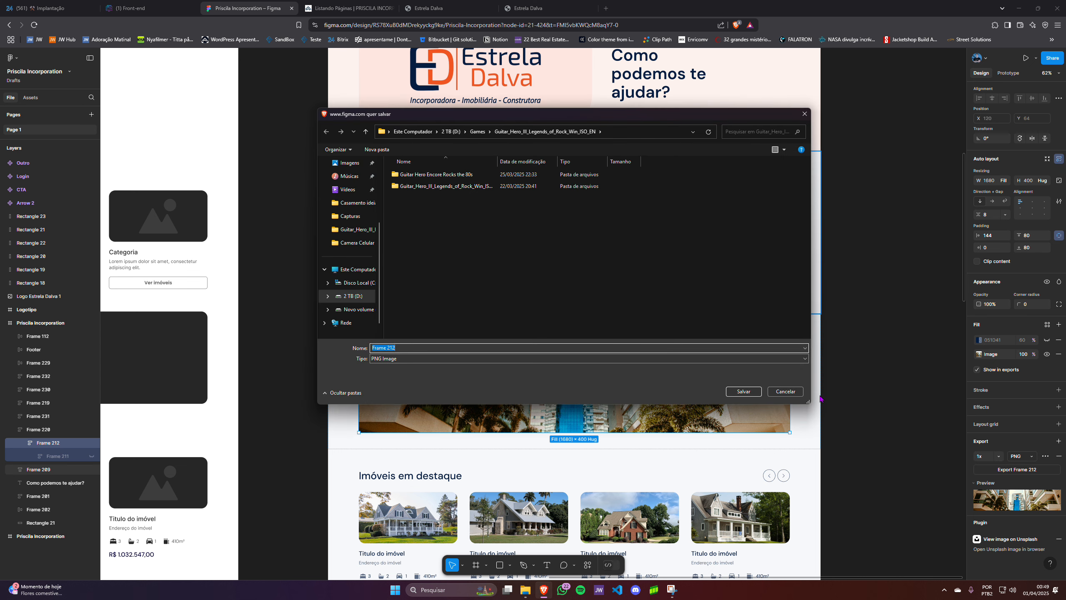
{"action": "left_click", "coordinate": [785, 391]}
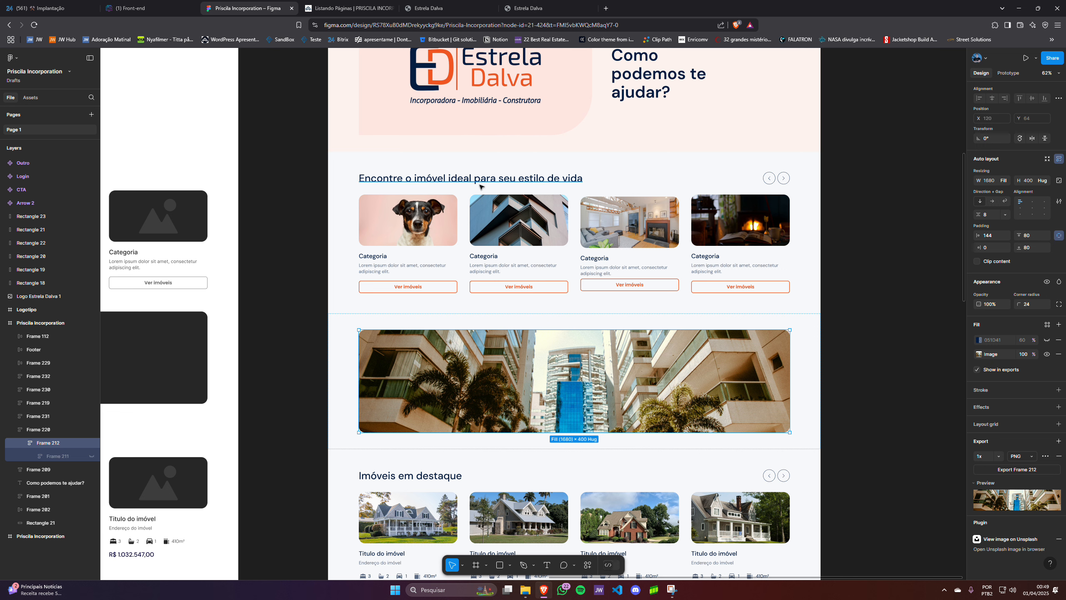
{"action": "key", "text": "Escape"}
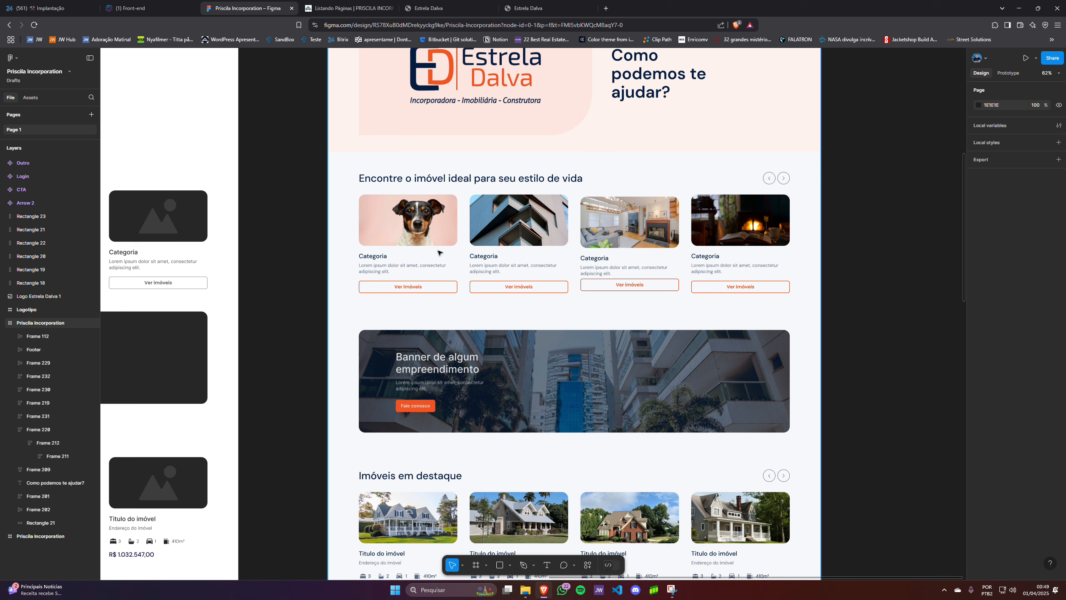
- Review the coloured page from the button components above it down through the listings and banners to the footer
{"action": "scroll", "coordinate": [442, 254], "scroll_direction": "up", "scroll_amount": 10}
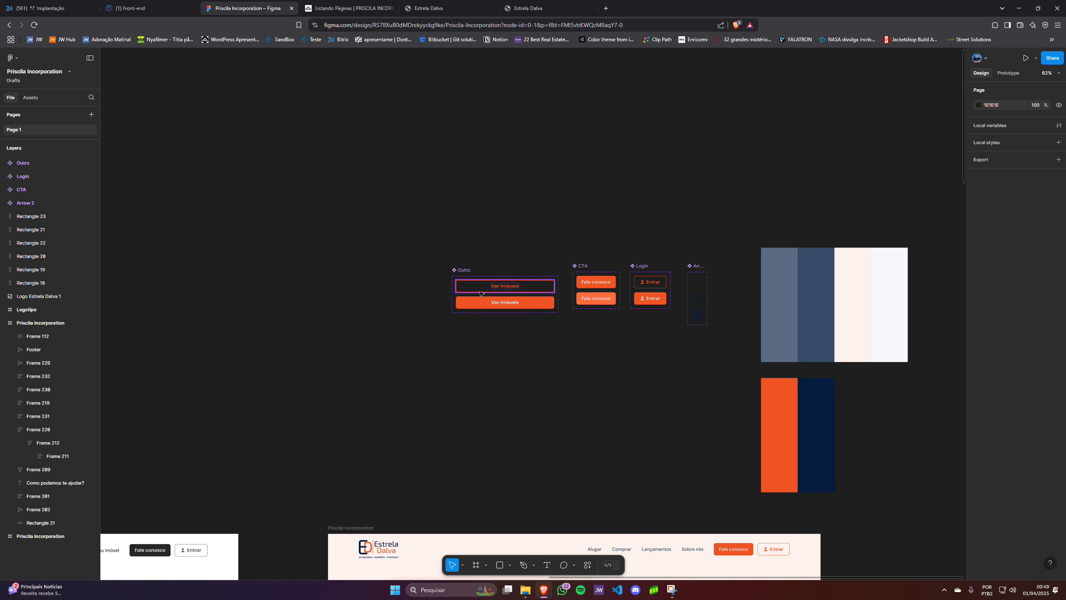
{"action": "scroll", "coordinate": [462, 268], "scroll_direction": "down", "scroll_amount": 11}
{"action": "scroll", "coordinate": [479, 282], "scroll_direction": "down", "scroll_amount": 10}
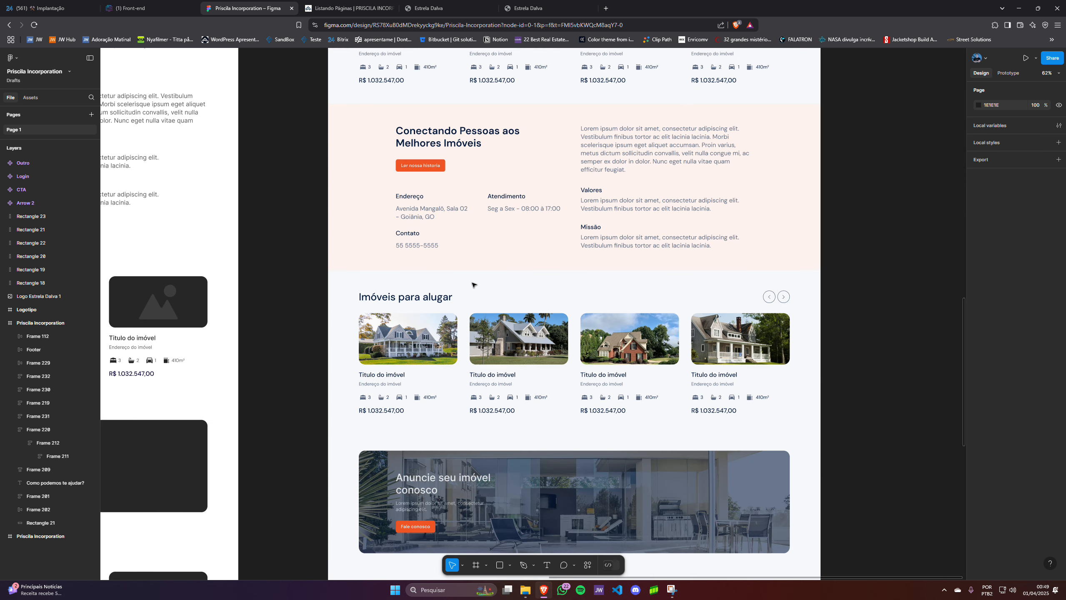
{"action": "scroll", "coordinate": [473, 285], "scroll_direction": "down", "scroll_amount": 8}
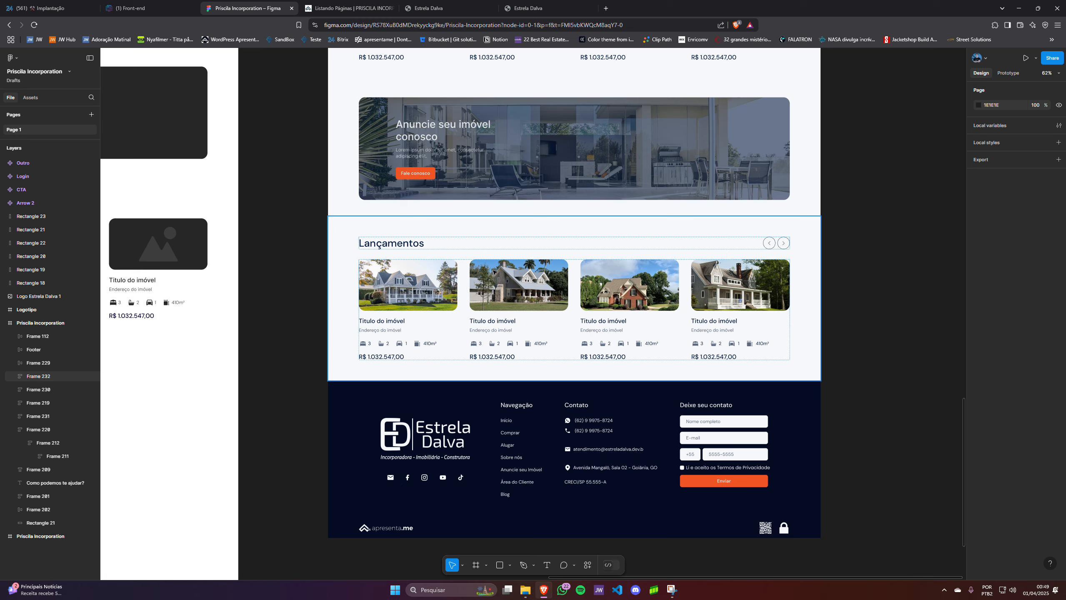
{"action": "scroll", "coordinate": [469, 286], "scroll_direction": "down", "scroll_amount": 2}
{"action": "scroll", "coordinate": [561, 301], "scroll_direction": "up", "scroll_amount": 20}
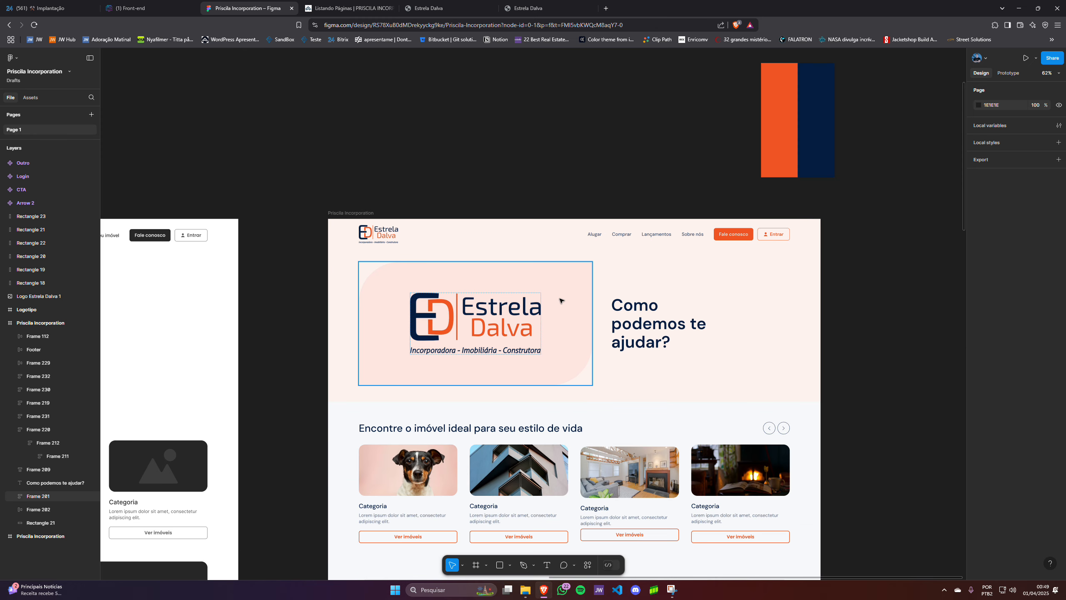
- Inspect the header logo's export settings and the typography and fill of the "Alugar" navigation link
{"action": "left_click", "coordinate": [394, 239]}
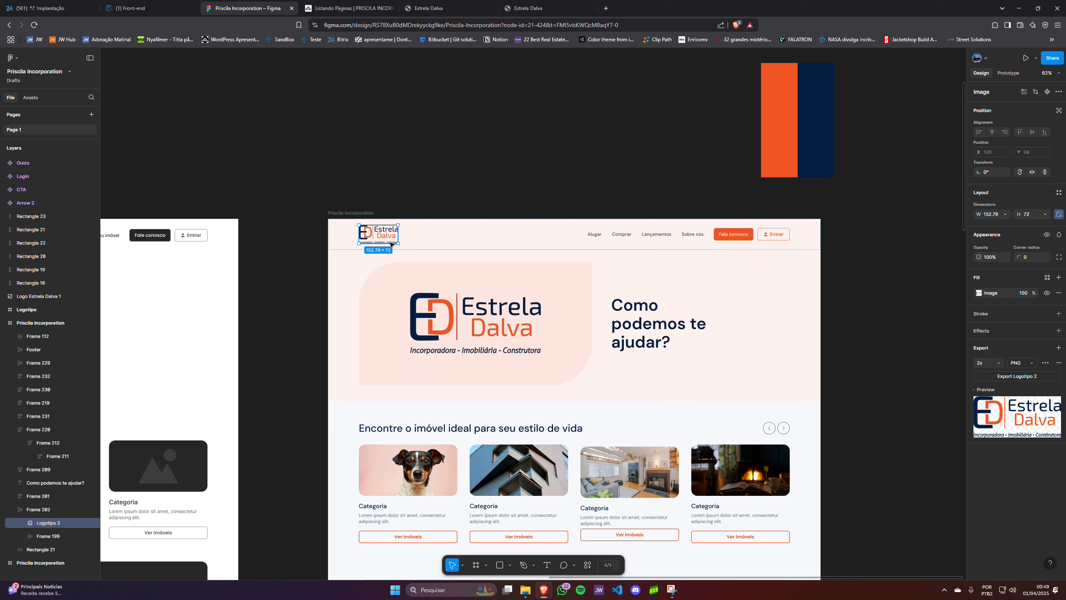
{"action": "left_click", "coordinate": [598, 240]}
{"action": "left_click", "coordinate": [595, 236]}
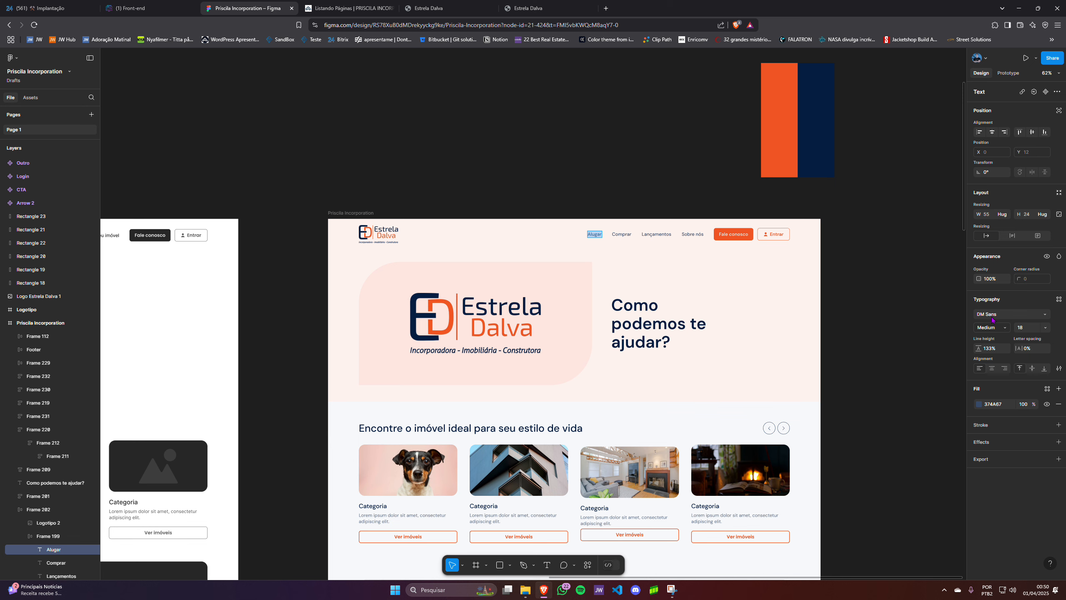
- Inspect the user icon in the header's "Entrar" button and its nested group, checking their fill and export settings
{"action": "scroll", "coordinate": [731, 241], "scroll_direction": "up", "scroll_amount": 5}
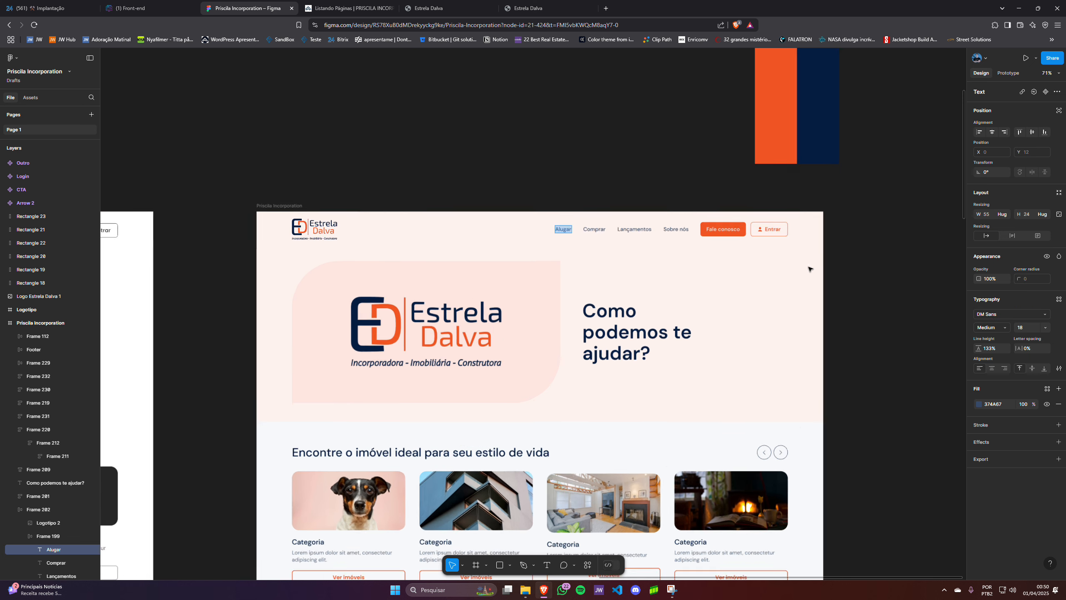
{"action": "left_click", "coordinate": [740, 213]}
{"action": "double_click", "coordinate": [741, 213]}
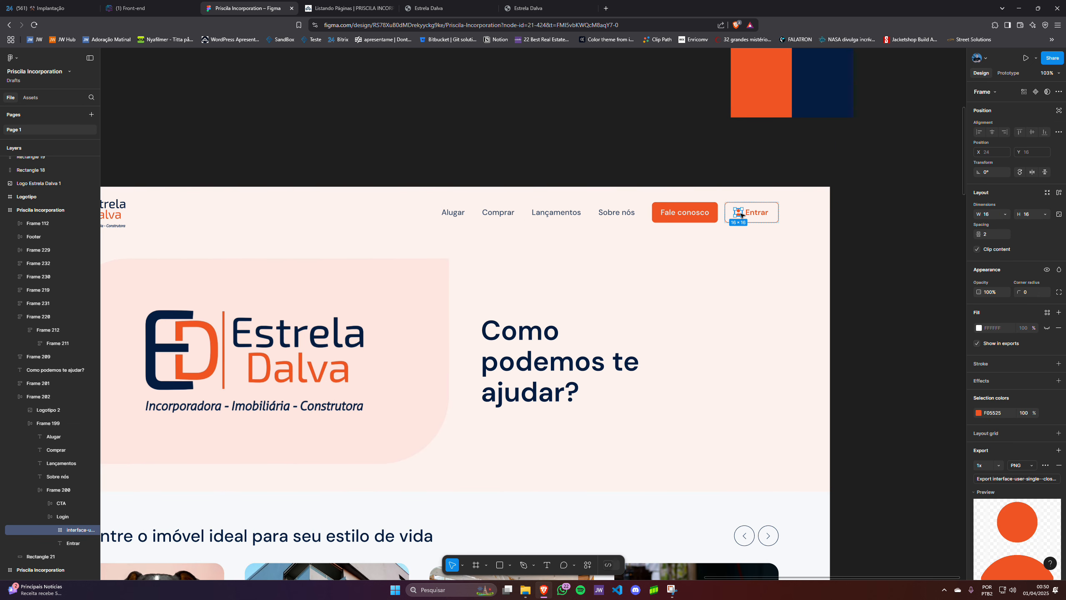
{"action": "scroll", "coordinate": [892, 360], "scroll_direction": "down", "scroll_amount": 2}
{"action": "scroll", "coordinate": [726, 307], "scroll_direction": "up", "scroll_amount": 1}
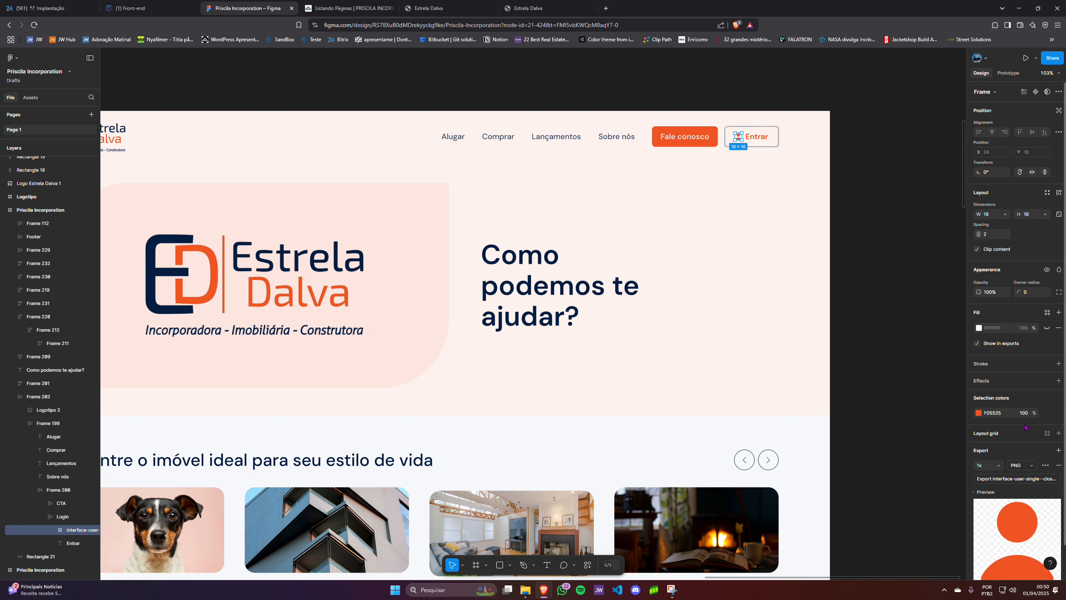
{"action": "scroll", "coordinate": [1025, 468], "scroll_direction": "down", "scroll_amount": 1}
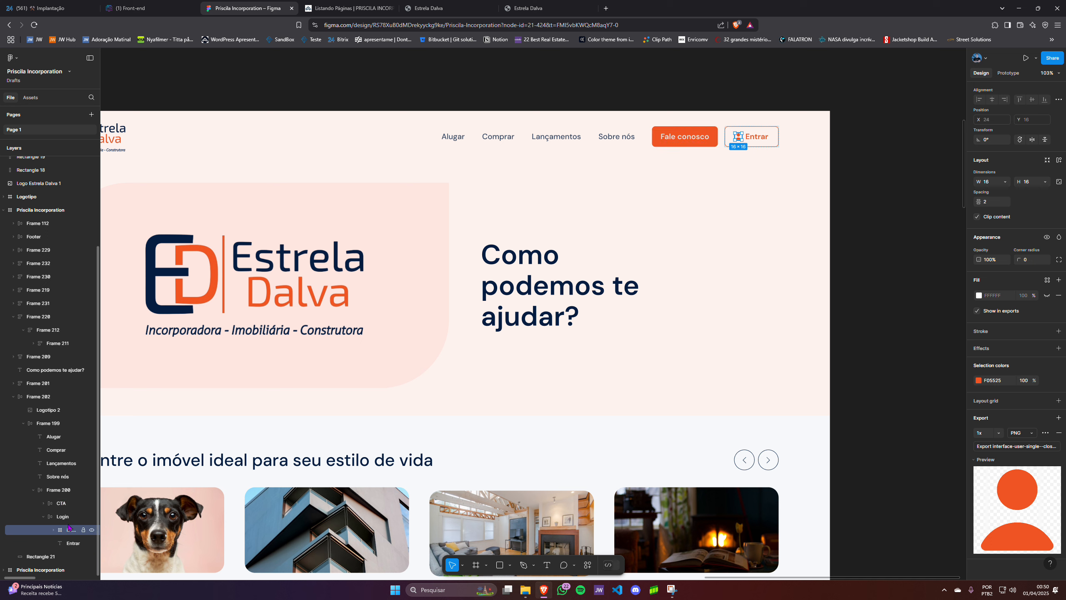
{"action": "left_click", "coordinate": [54, 531]}
{"action": "scroll", "coordinate": [74, 536], "scroll_direction": "down", "scroll_amount": 1}
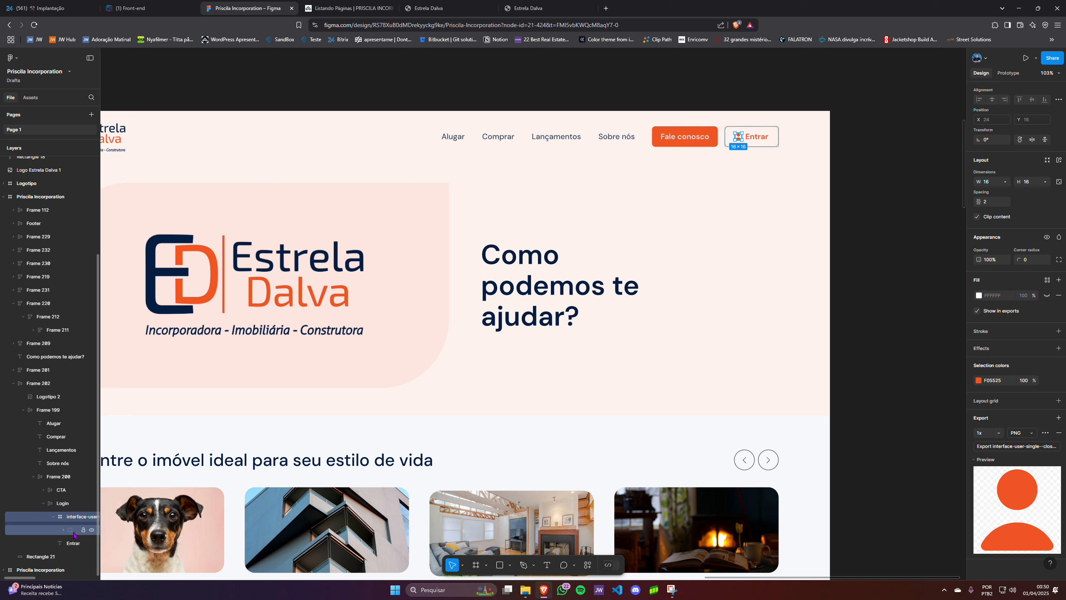
{"action": "left_click", "coordinate": [72, 532]}
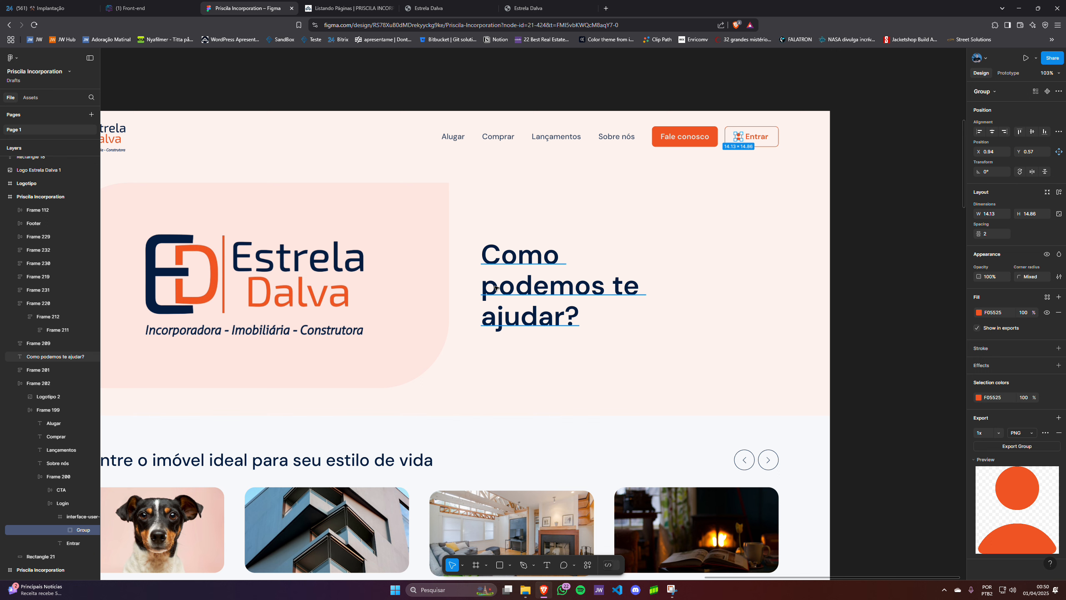
- Inspect the typography and fill colour of the "Como podemos te ajudar?" heading
{"action": "scroll", "coordinate": [495, 288], "scroll_direction": "down", "scroll_amount": 2}
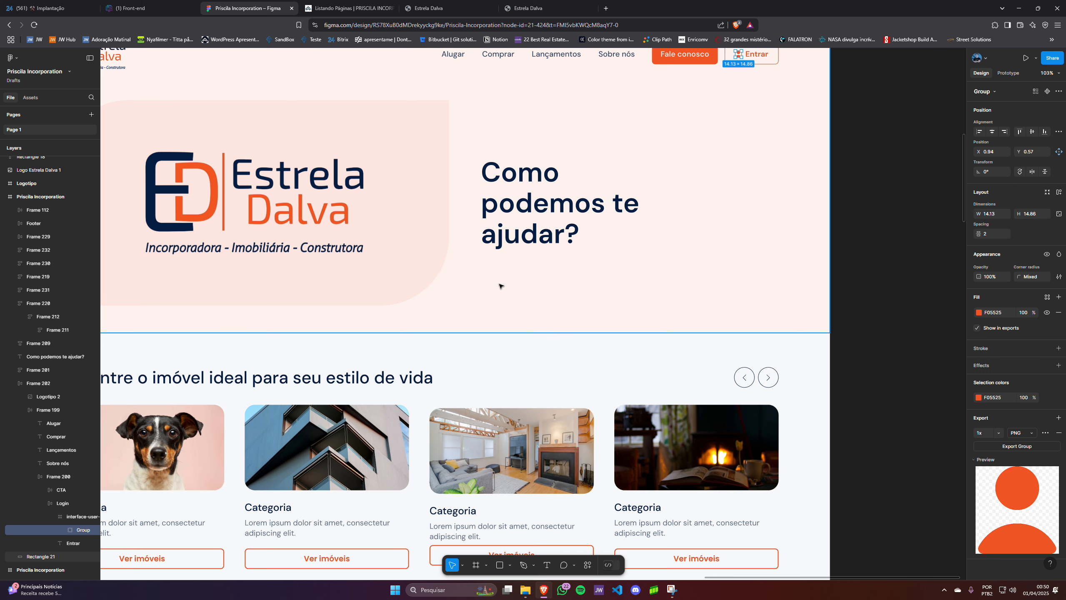
{"action": "left_click", "coordinate": [512, 209]}
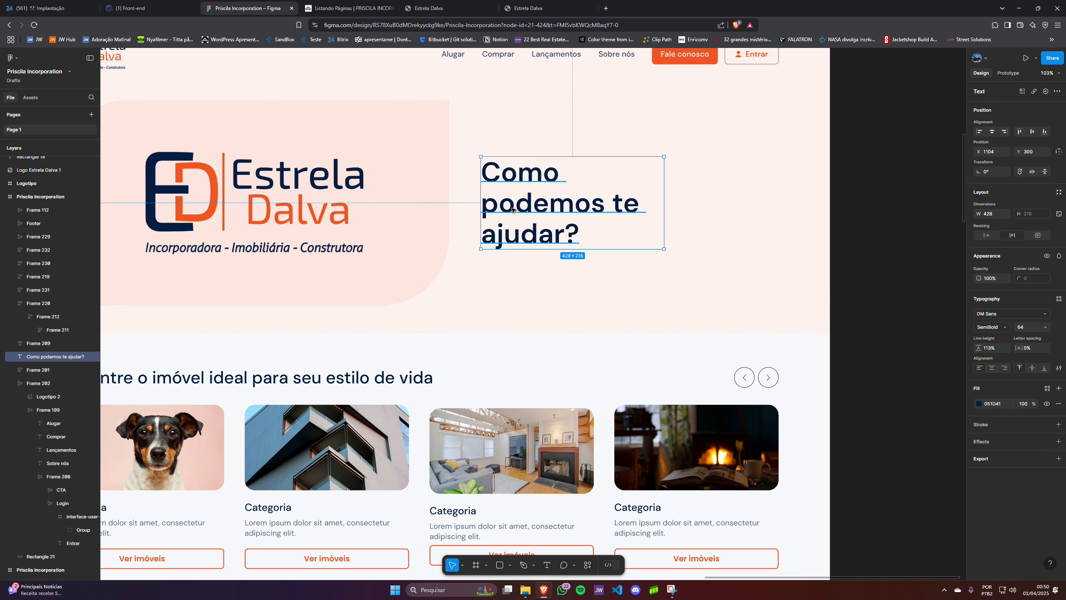
{"action": "double_click", "coordinate": [512, 210]}
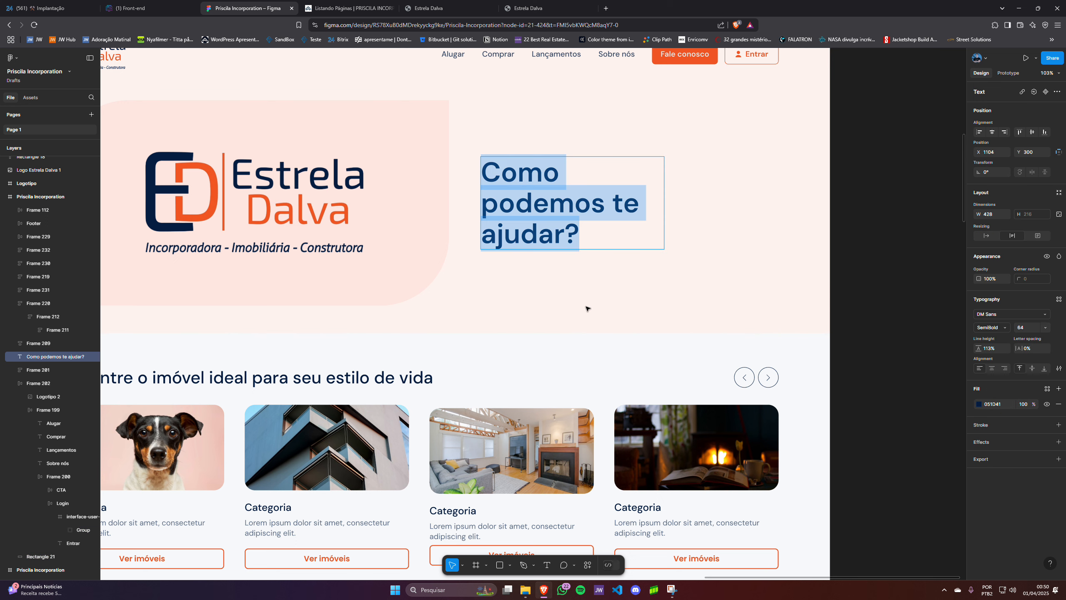
- Inspect the layout properties and image fill of the dog photo in the first "Categoria" card
{"action": "scroll", "coordinate": [536, 299], "scroll_direction": "left", "scroll_amount": 1}
{"action": "scroll", "coordinate": [536, 300], "scroll_direction": "left", "scroll_amount": 5}
{"action": "scroll", "coordinate": [536, 300], "scroll_direction": "down", "scroll_amount": 2}
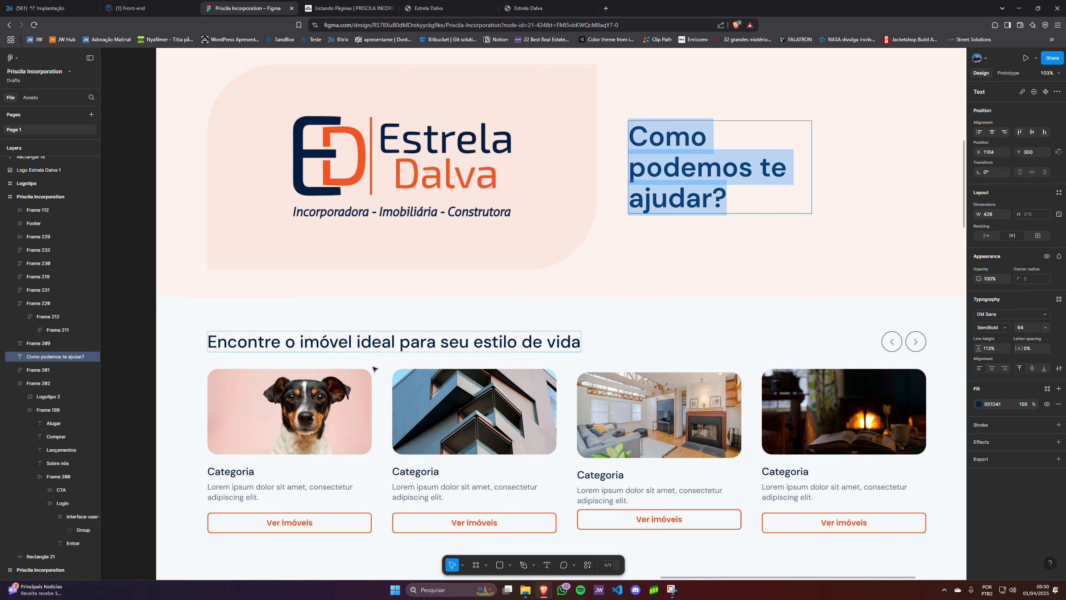
{"action": "key", "text": "Escape"}
{"action": "scroll", "coordinate": [357, 390], "scroll_direction": "down", "scroll_amount": 5}
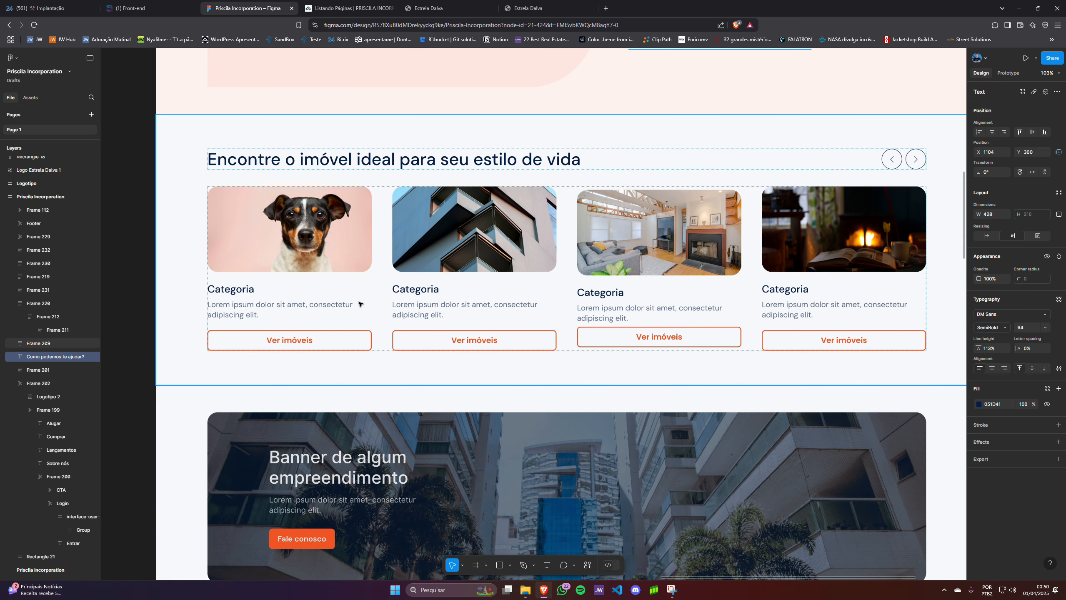
{"action": "left_click", "coordinate": [306, 252]}
{"action": "left_click", "coordinate": [306, 250]}
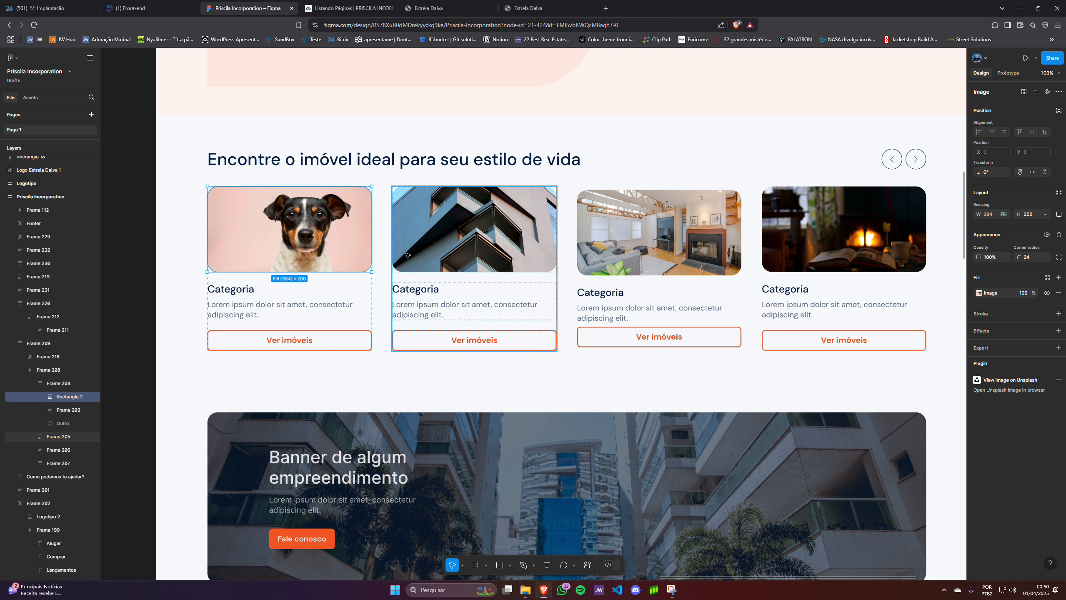
{"action": "left_click", "coordinate": [978, 292]}
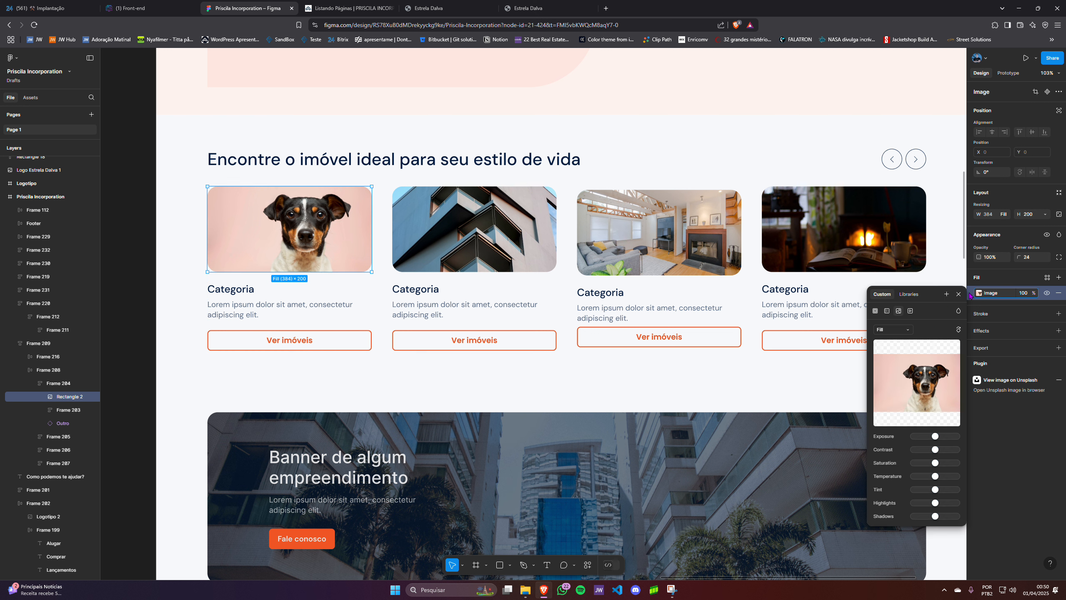
- Set the corner radius of the dog photo in the first "Categoria" card to 0
{"action": "left_click", "coordinate": [1032, 257]}
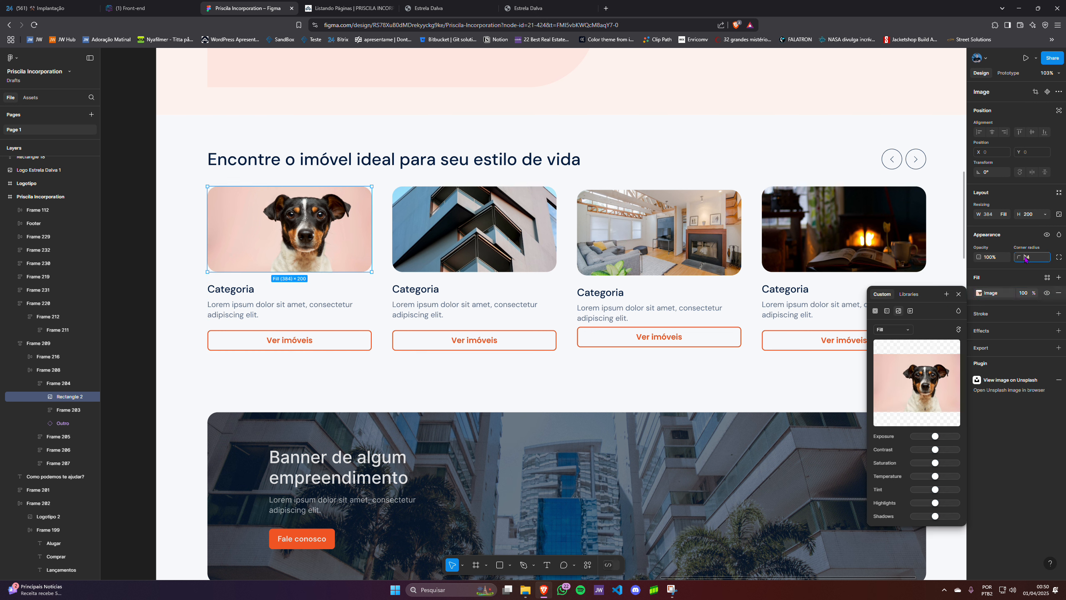
{"action": "type", "text": "0"}
{"action": "key", "text": "Return"}
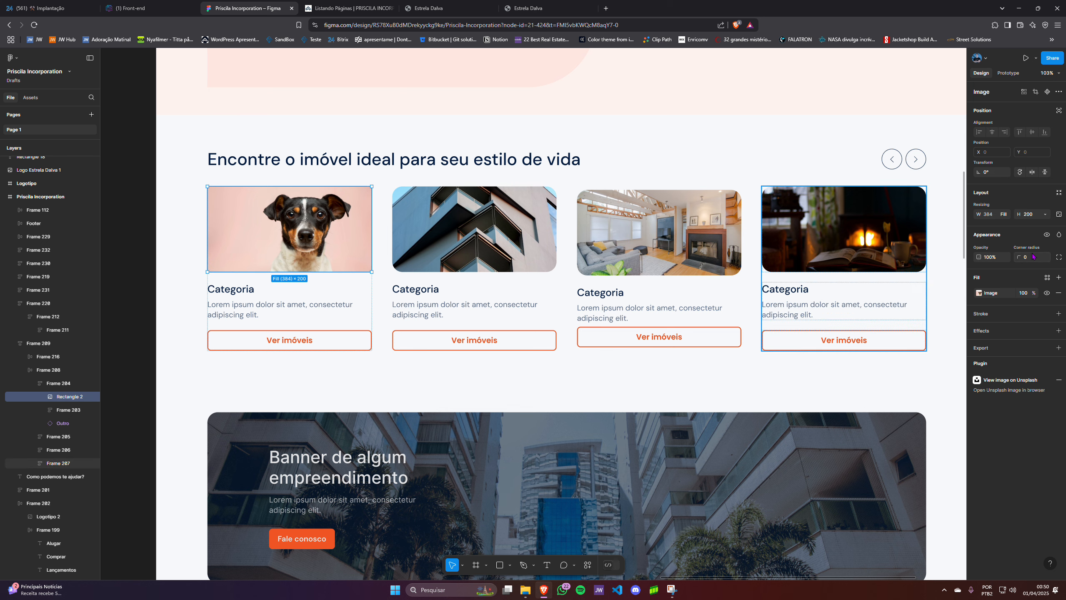
- Change the background fill of the "Conectando Pessoas aos Melhores Imóveis" section to FF4000
{"action": "scroll", "coordinate": [714, 273], "scroll_direction": "down", "scroll_amount": 15}
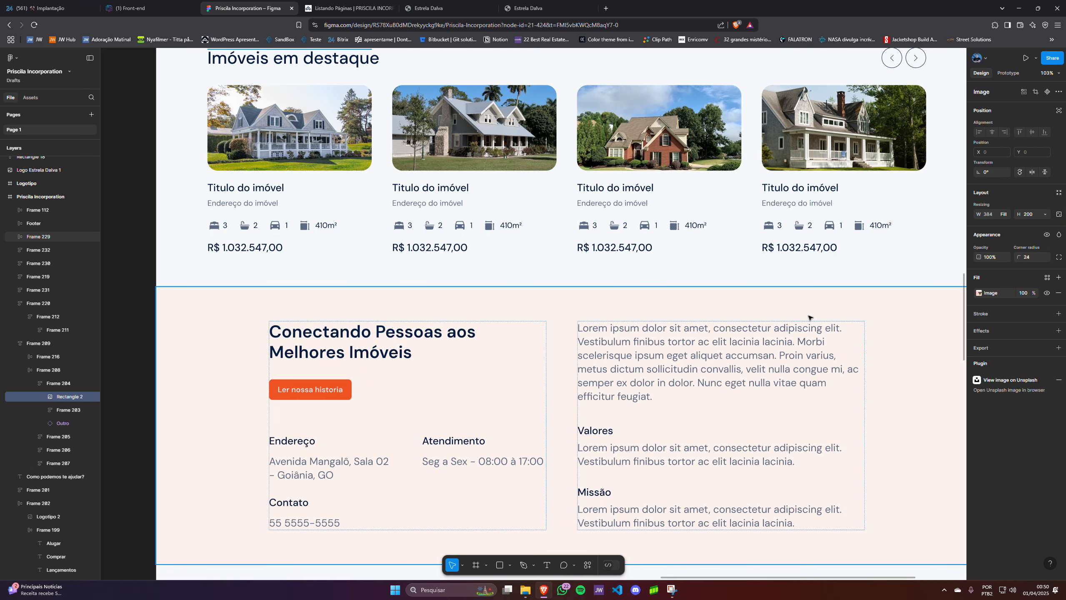
{"action": "scroll", "coordinate": [182, 164], "scroll_direction": "down", "scroll_amount": 5}
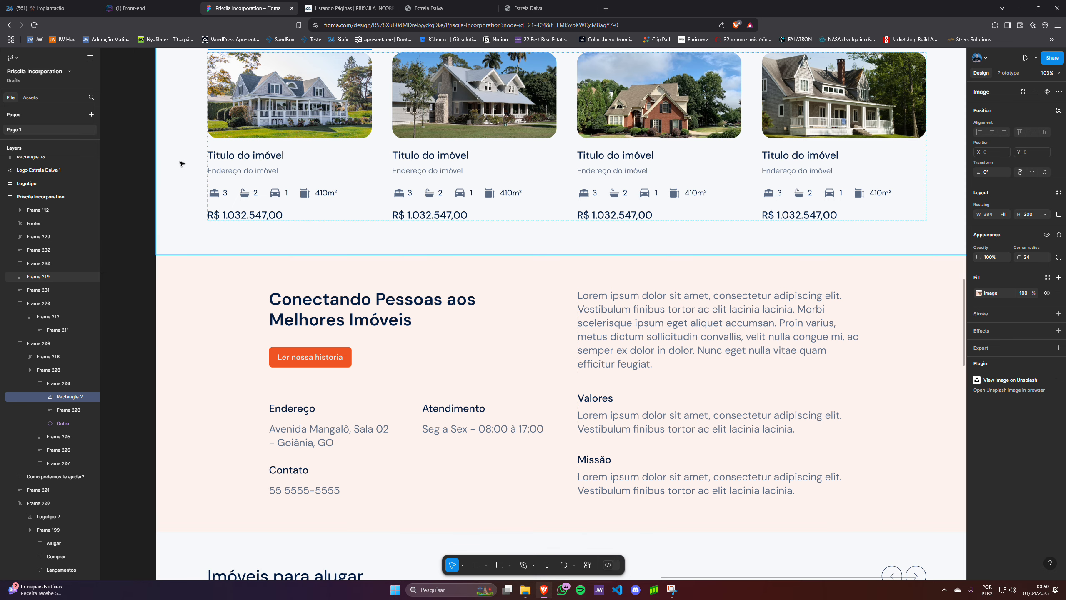
{"action": "left_click", "coordinate": [193, 186]}
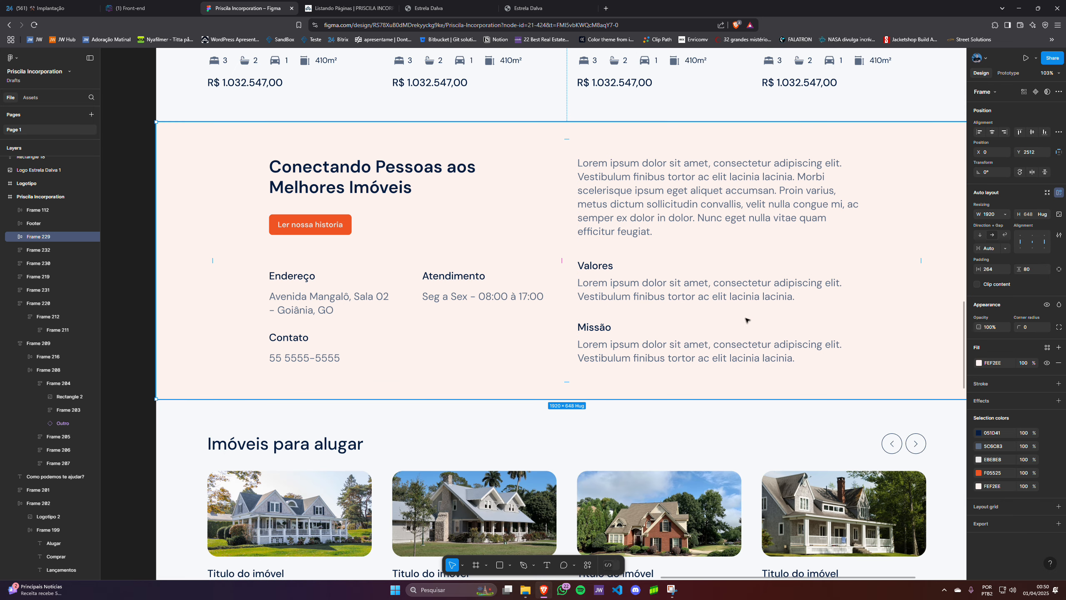
{"action": "left_click", "coordinate": [978, 363]}
{"action": "type", "text": "FF4000"}
{"action": "key", "text": "Return"}
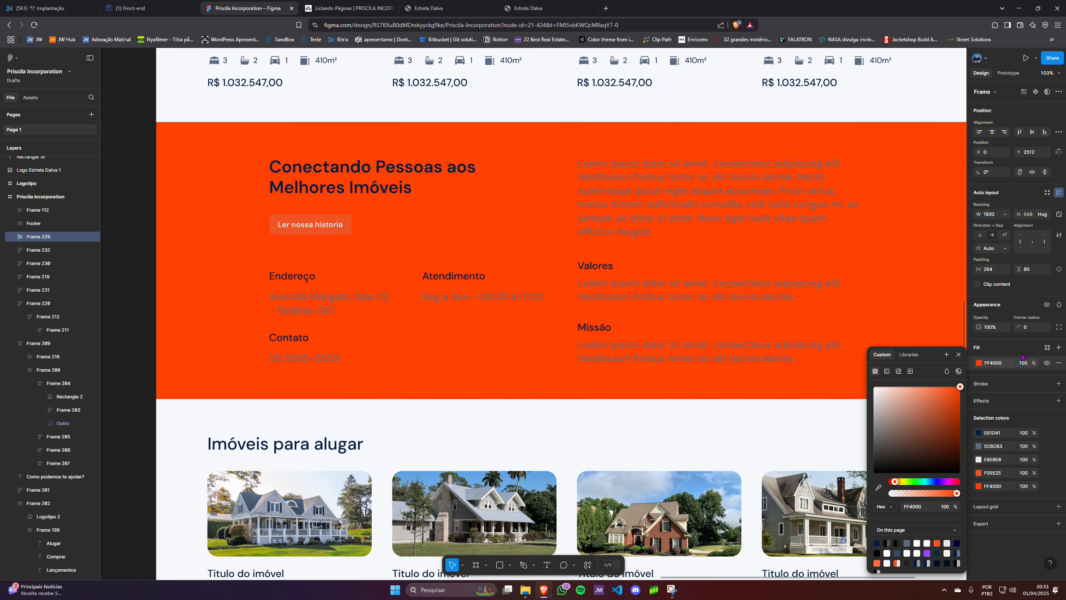
- Undo the section's last background fill change and select its fill colour code
{"action": "key", "text": "ctrl+z"}
{"action": "key", "text": "Escape"}
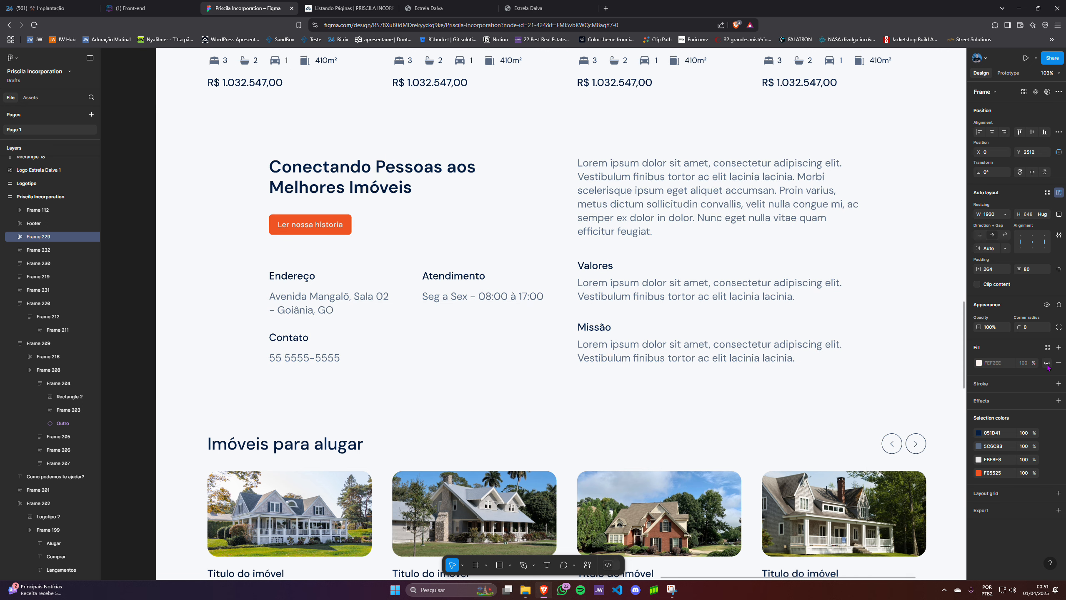
{"action": "left_click", "coordinate": [993, 367]}
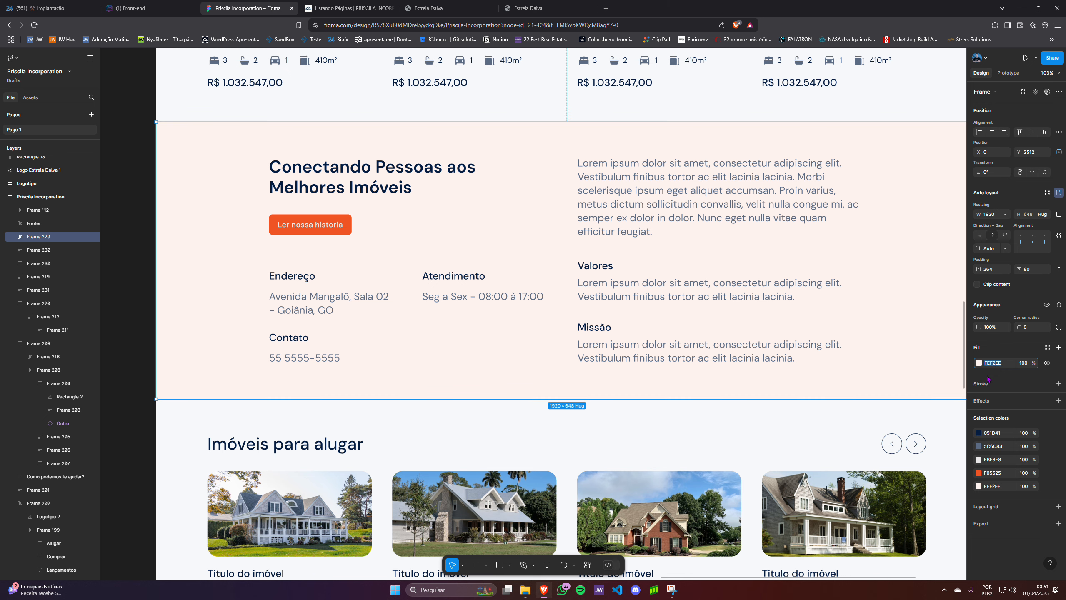
- Add a 1x PNG export setting to the WhatsApp icon's vector in the footer's "Contato" list
{"action": "scroll", "coordinate": [449, 365], "scroll_direction": "down", "scroll_amount": 20}
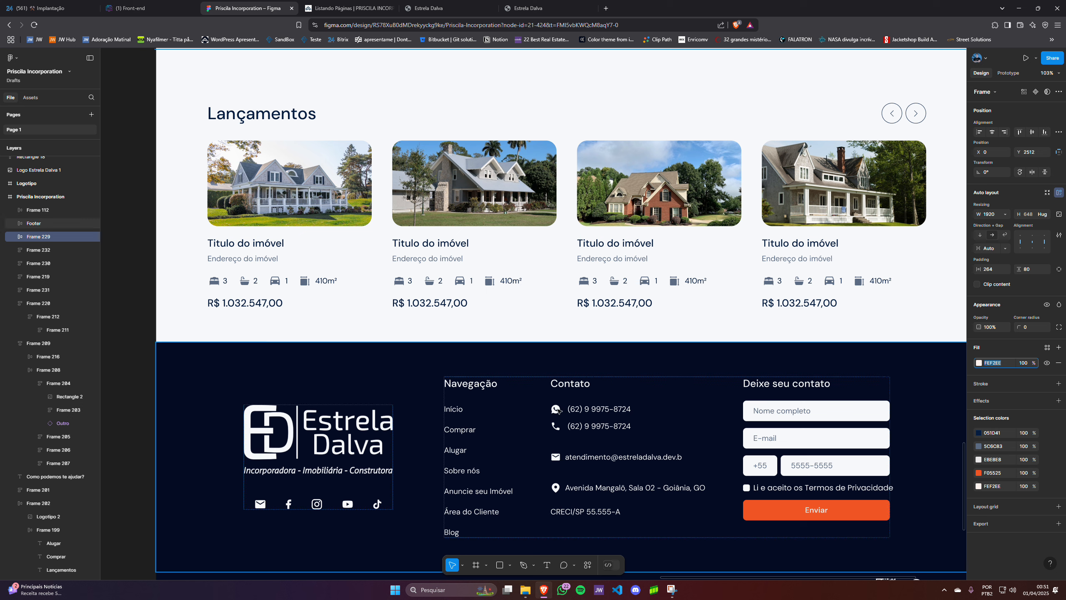
{"action": "double_click", "coordinate": [559, 411]}
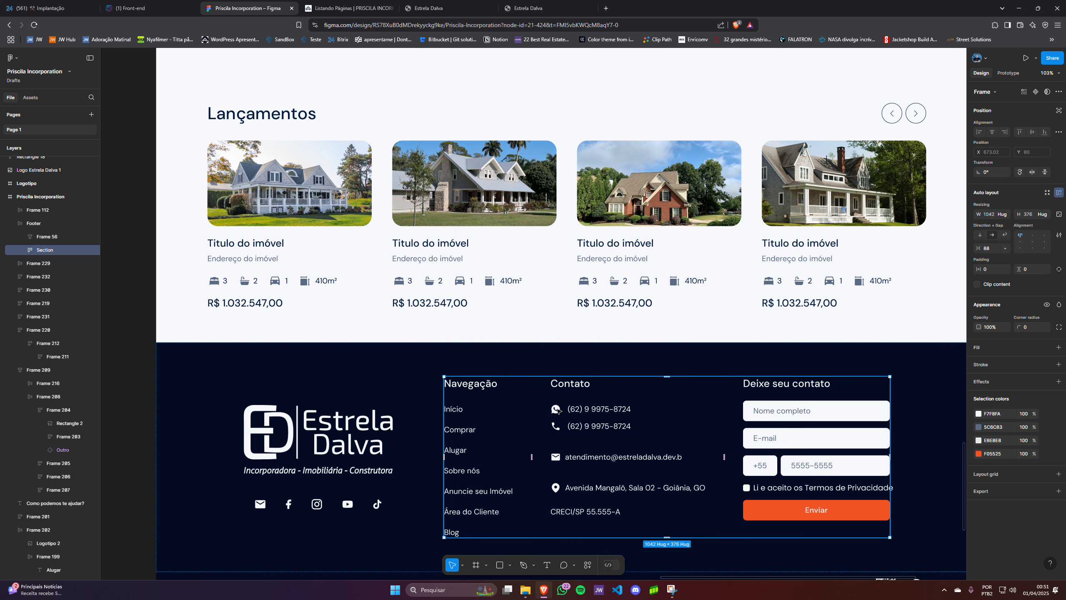
{"action": "double_click", "coordinate": [557, 411]}
{"action": "double_click", "coordinate": [558, 411]}
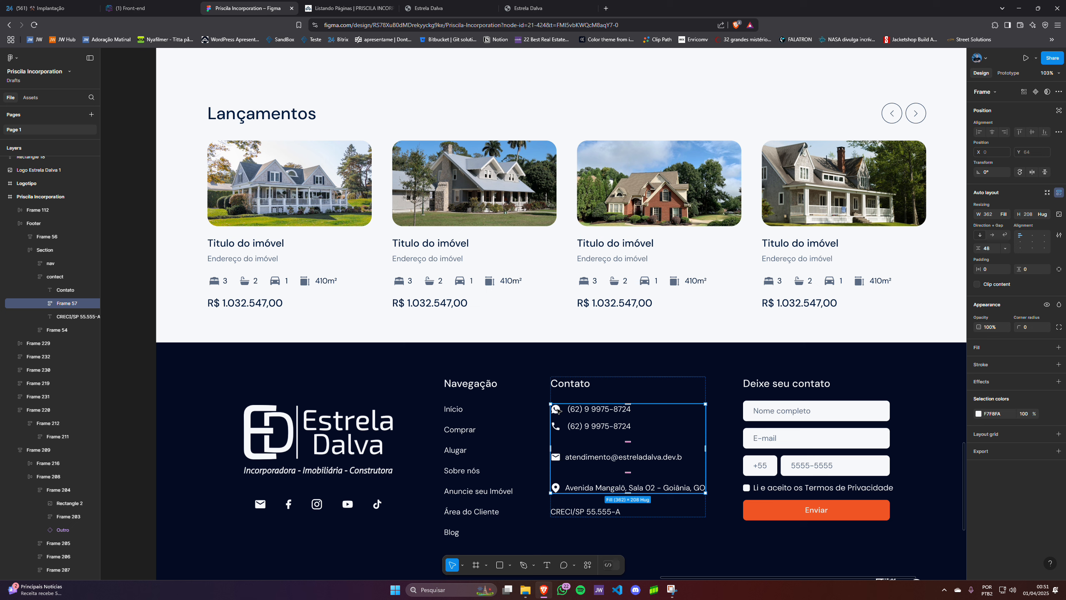
{"action": "double_click", "coordinate": [558, 411]}
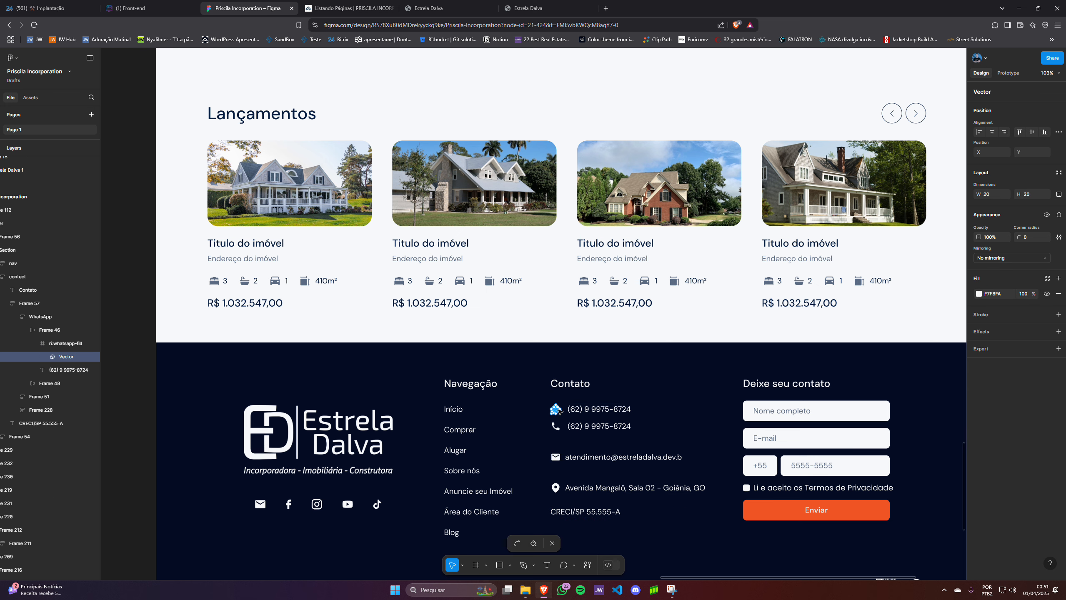
{"action": "left_click", "coordinate": [1010, 356]}
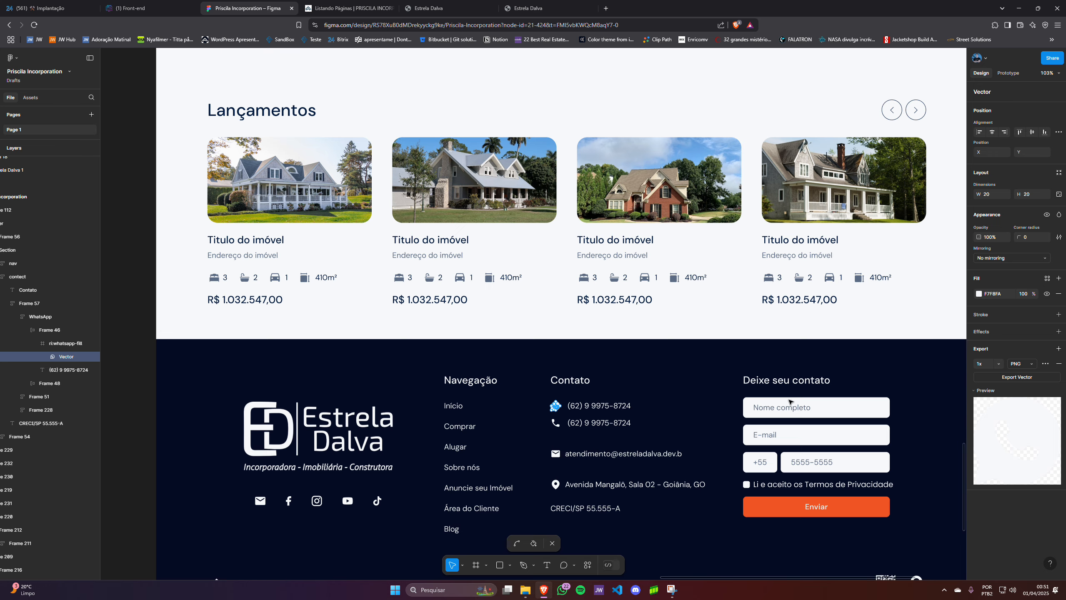
- Add a 1x PNG export setting to the whole "Lançamentos" section frame
{"action": "scroll", "coordinate": [569, 383], "scroll_direction": "down", "scroll_amount": 2}
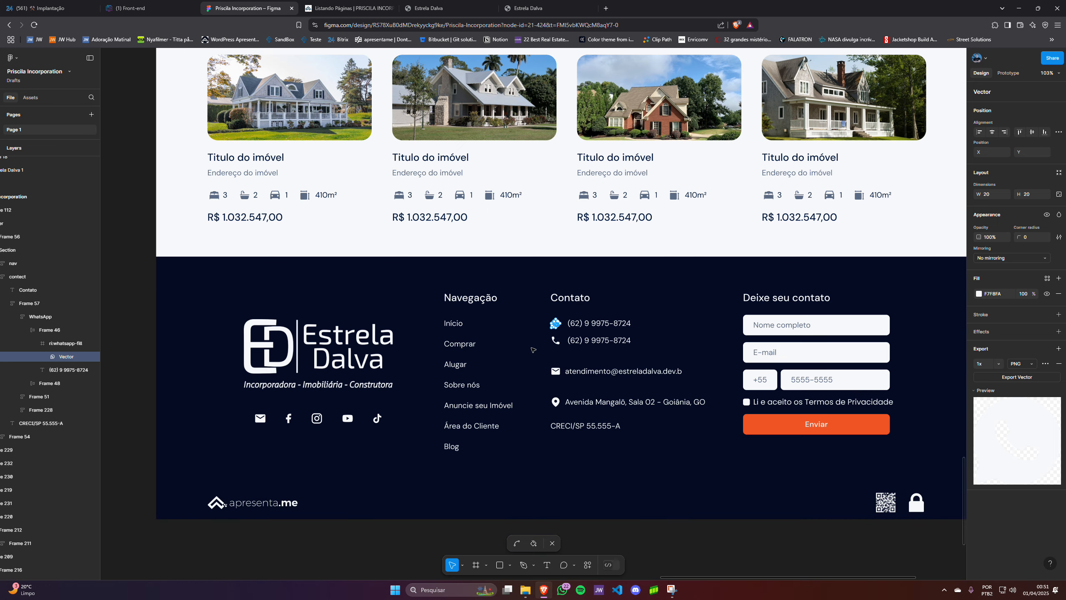
{"action": "scroll", "coordinate": [535, 349], "scroll_direction": "up", "scroll_amount": 4}
{"action": "scroll", "coordinate": [537, 352], "scroll_direction": "up", "scroll_amount": 4}
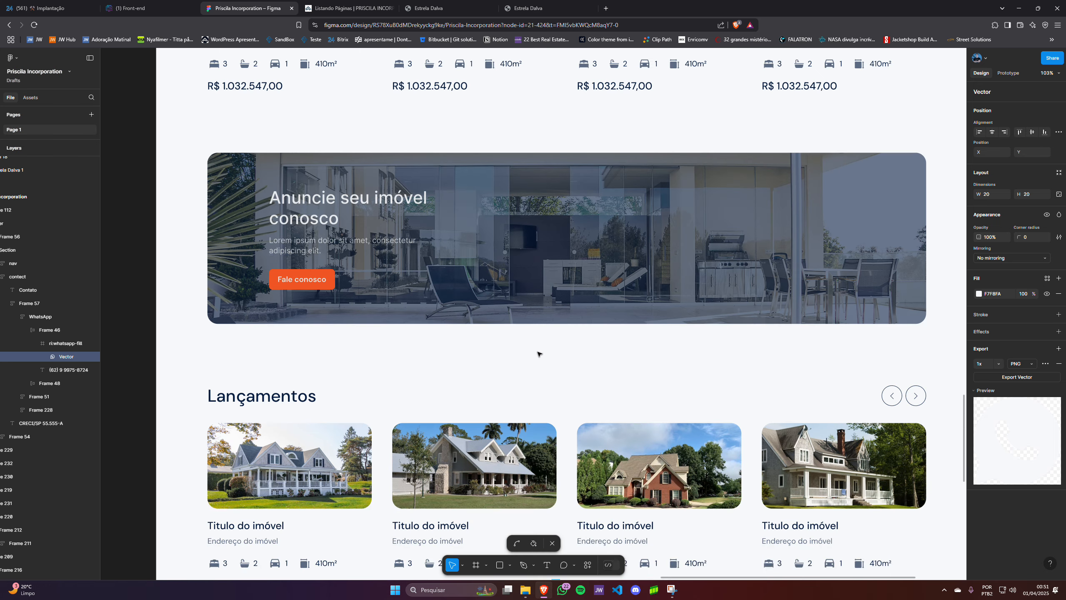
{"action": "scroll", "coordinate": [711, 405], "scroll_direction": "down", "scroll_amount": 4}
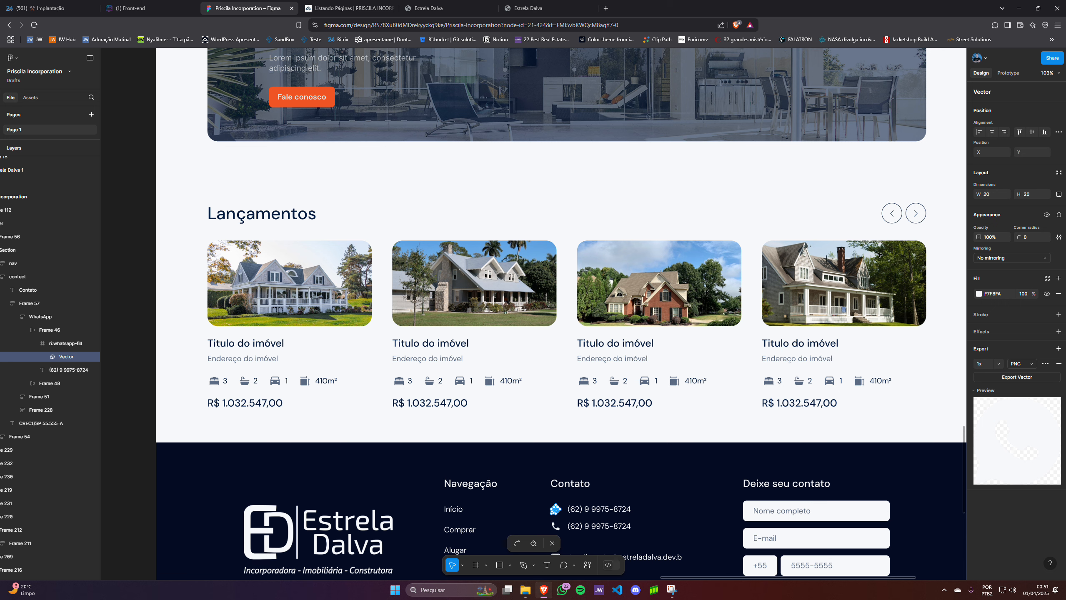
{"action": "key", "text": "Escape"}
{"action": "left_click", "coordinate": [833, 377]}
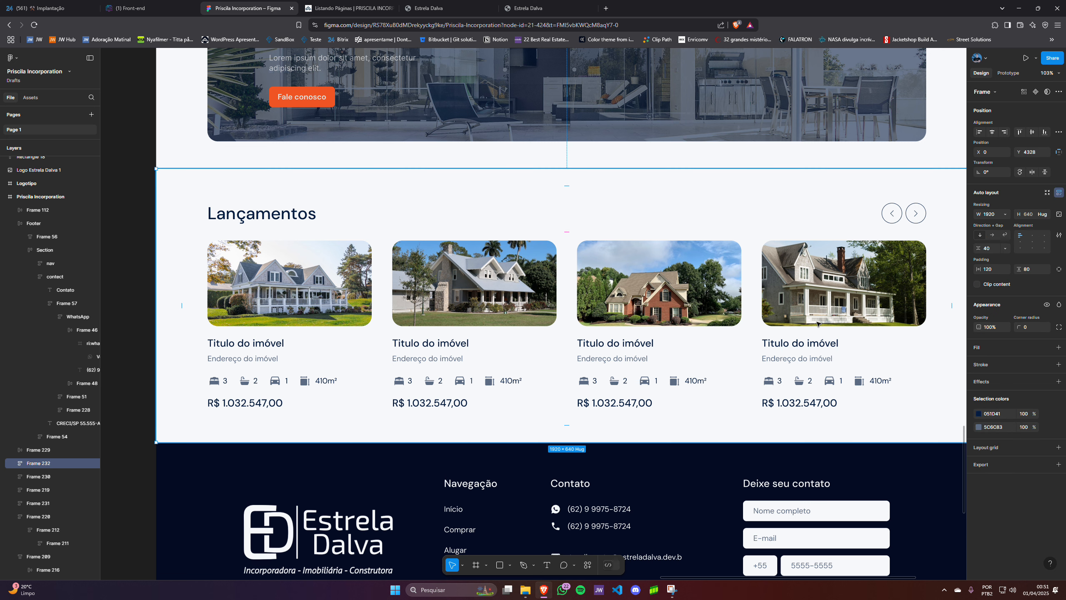
{"action": "scroll", "coordinate": [816, 323], "scroll_direction": "down", "scroll_amount": 8}
{"action": "scroll", "coordinate": [642, 293], "scroll_direction": "up", "scroll_amount": 12}
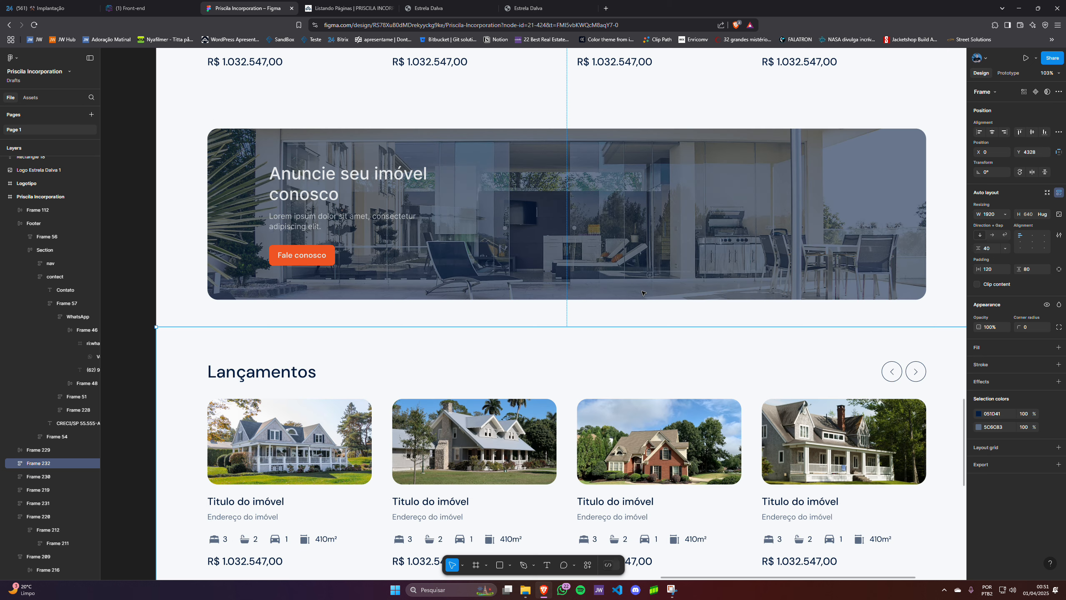
{"action": "scroll", "coordinate": [642, 293], "scroll_direction": "up", "scroll_amount": 5}
{"action": "left_click", "coordinate": [994, 464]}
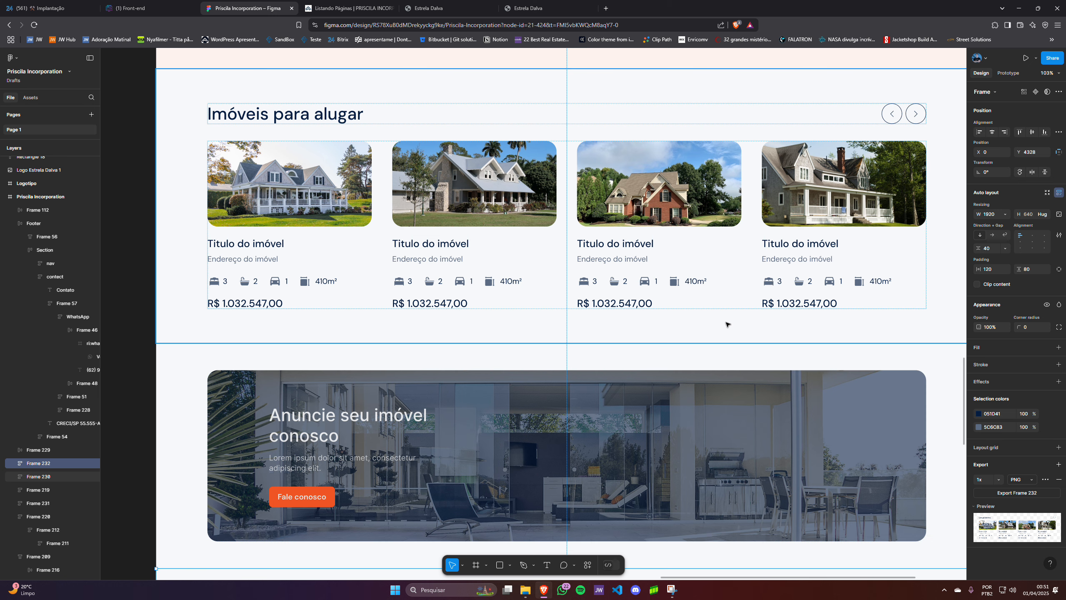
- Leave the Priscila Incorporation design and return to the list of draft files
{"action": "scroll", "coordinate": [477, 164], "scroll_direction": "down", "scroll_amount": 1}
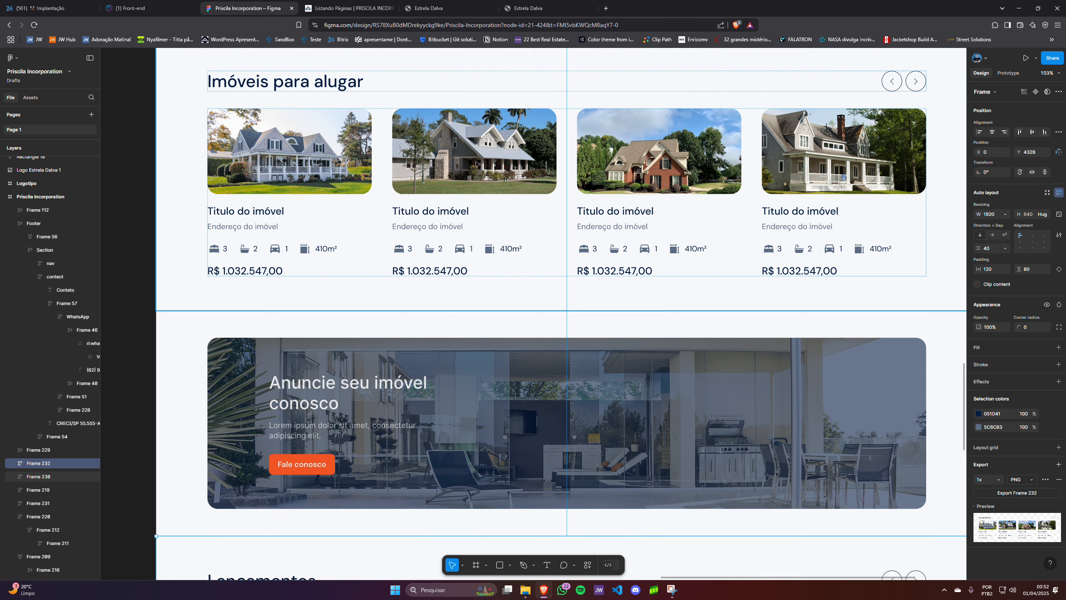
{"action": "scroll", "coordinate": [477, 164], "scroll_direction": "down", "scroll_amount": 3}
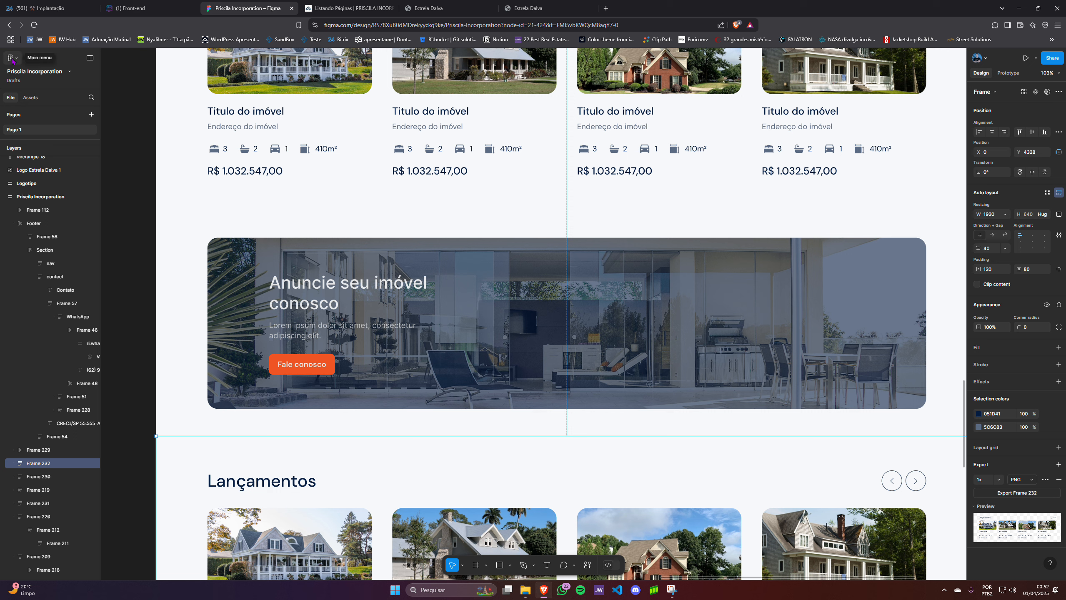
{"action": "left_click", "coordinate": [12, 61]}
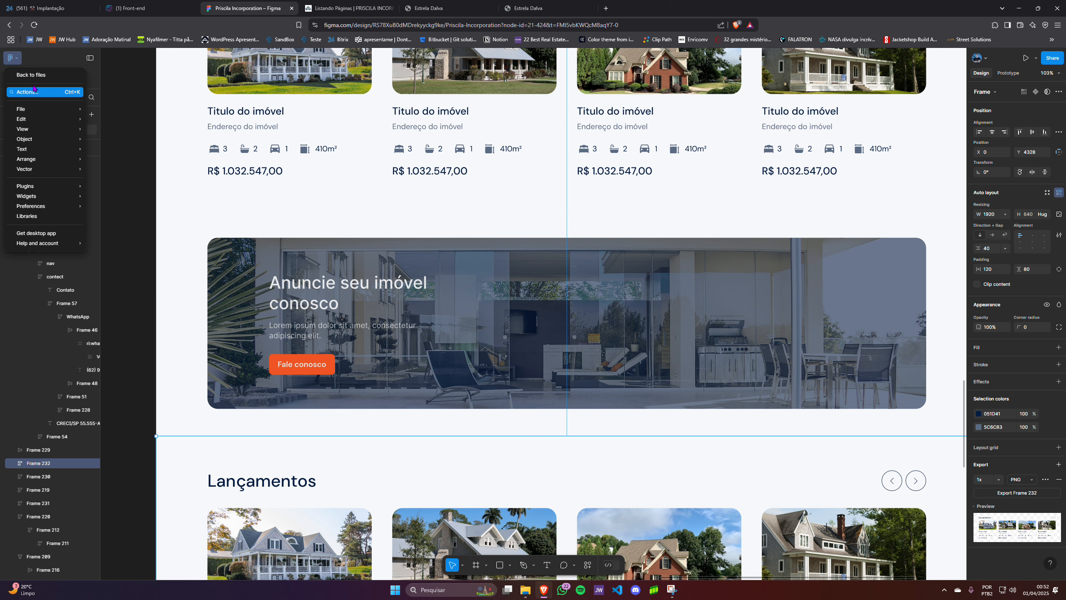
{"action": "left_click", "coordinate": [34, 75]}
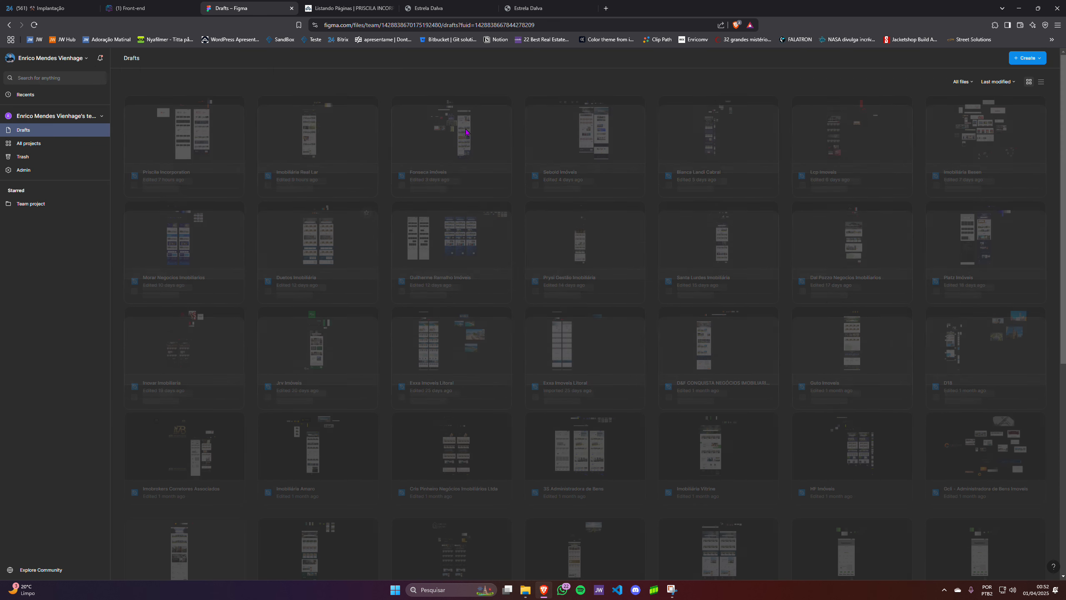